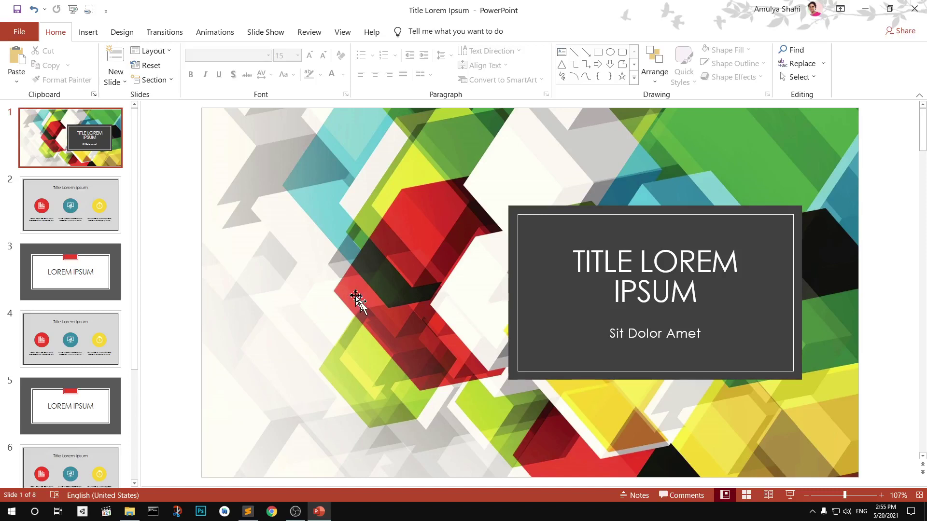
{"action": "left_click", "coordinate": [813, 513]}
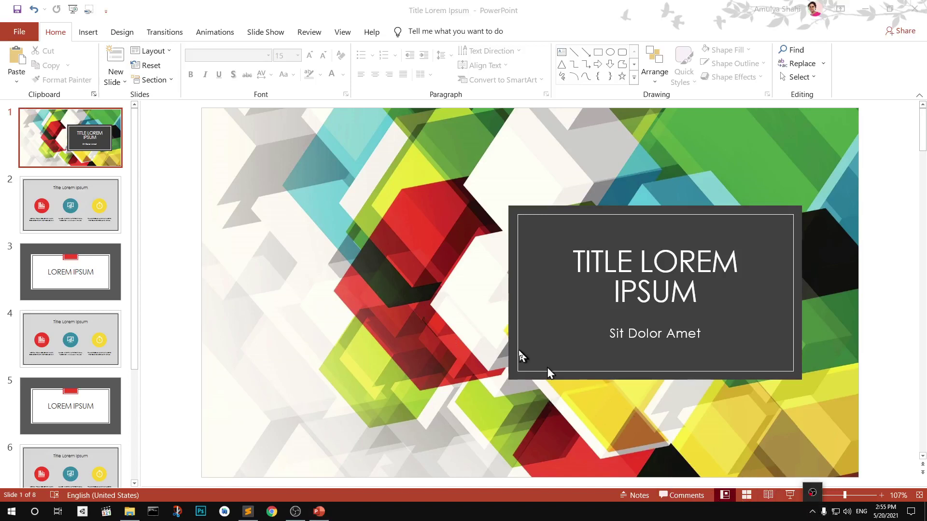
{"action": "left_click", "coordinate": [179, 240]}
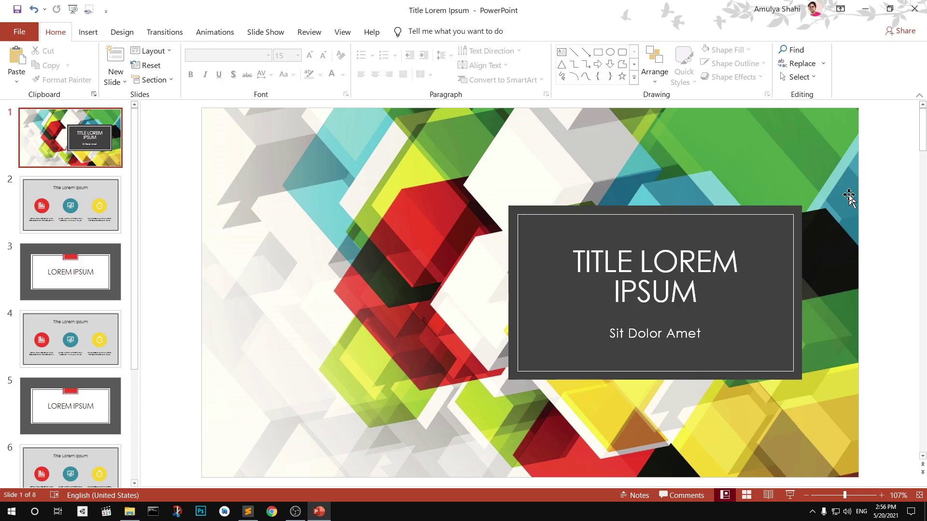
Step: Minimize the presentation window to reach the desktop and open the Recycle Bin
{"action": "left_click", "coordinate": [864, 8]}
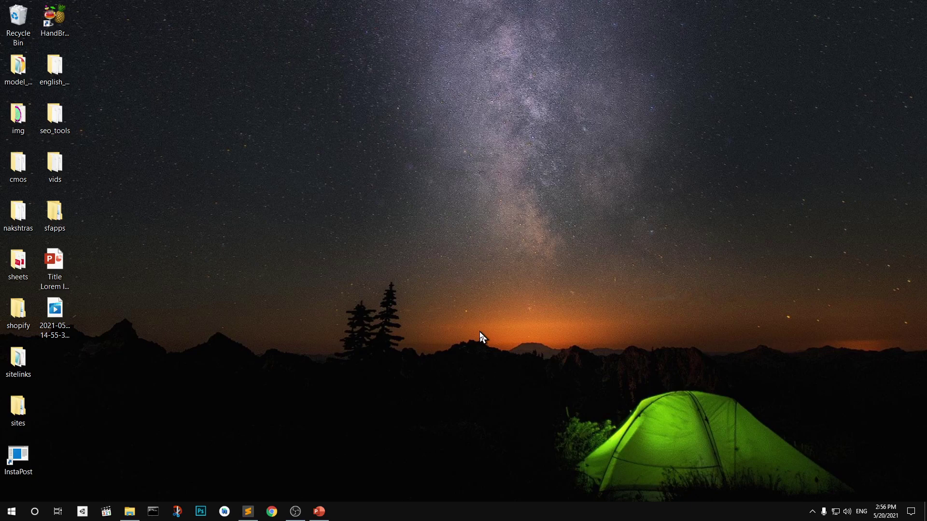
{"action": "left_click", "coordinate": [12, 16]}
{"action": "right_click", "coordinate": [12, 17]}
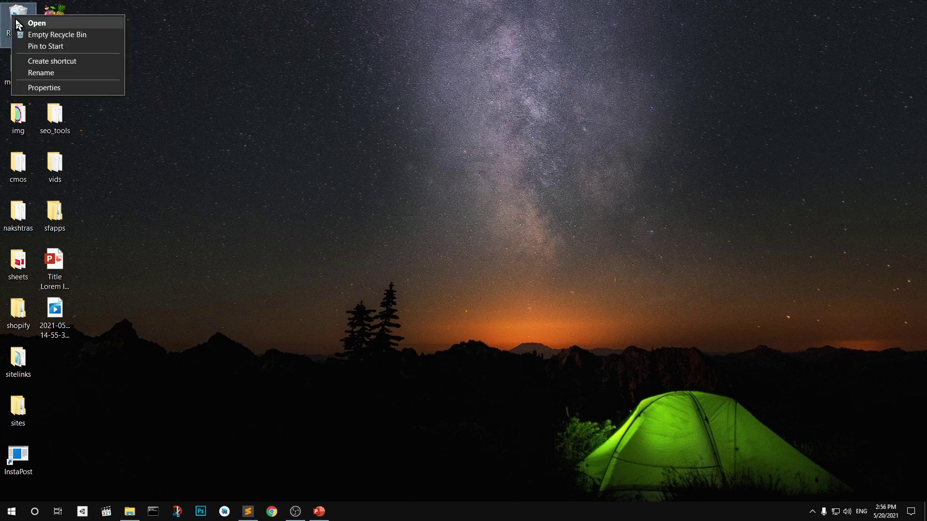
{"action": "left_click", "coordinate": [36, 23]}
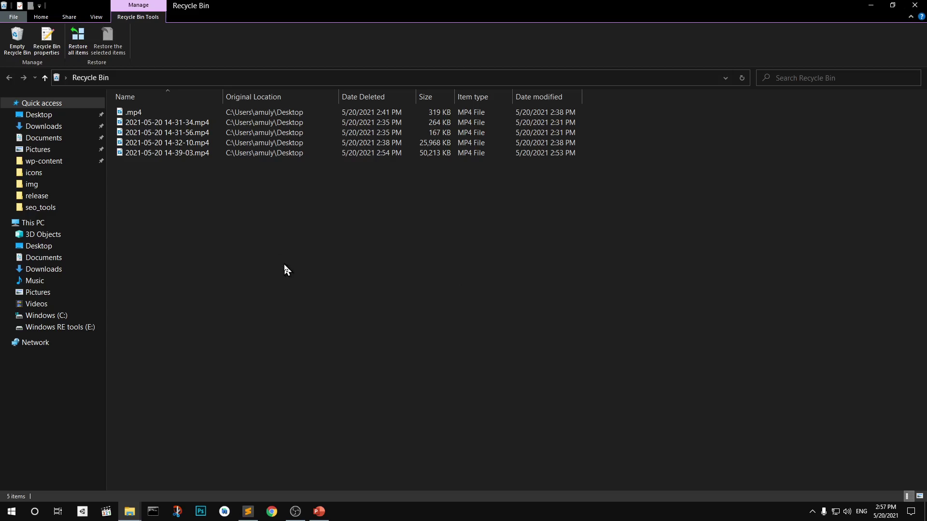
Step: Try the Recycle Bin's different icon, List, Content and Tiles layouts, ending with the Details layout
{"action": "left_click", "coordinate": [97, 18]}
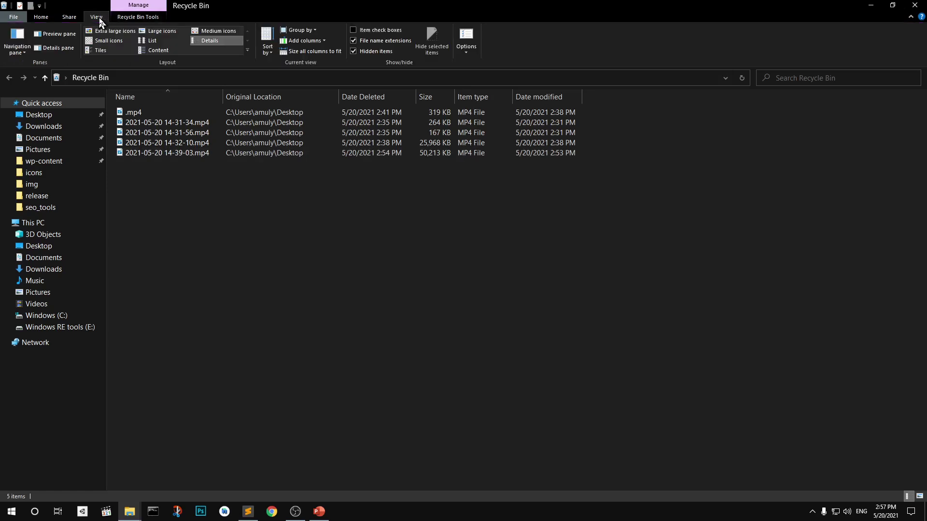
{"action": "left_click", "coordinate": [209, 32]}
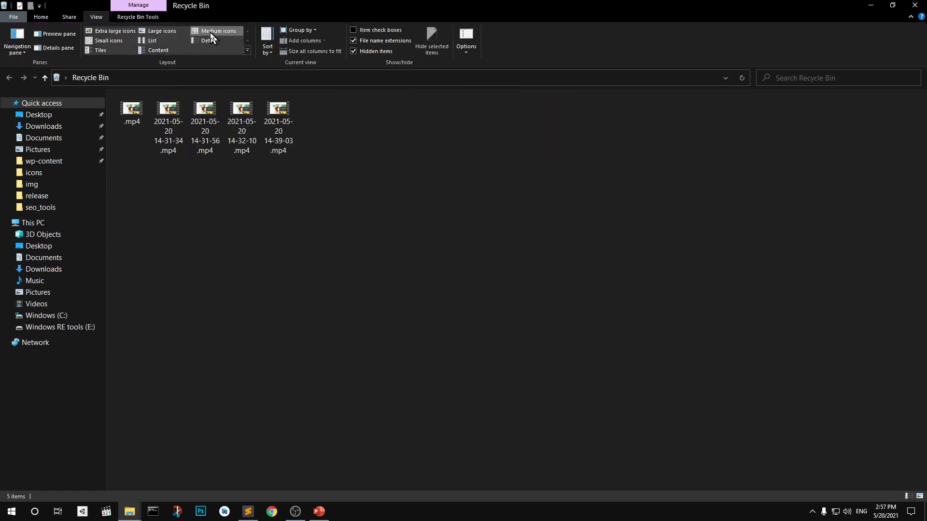
{"action": "left_click", "coordinate": [169, 31]}
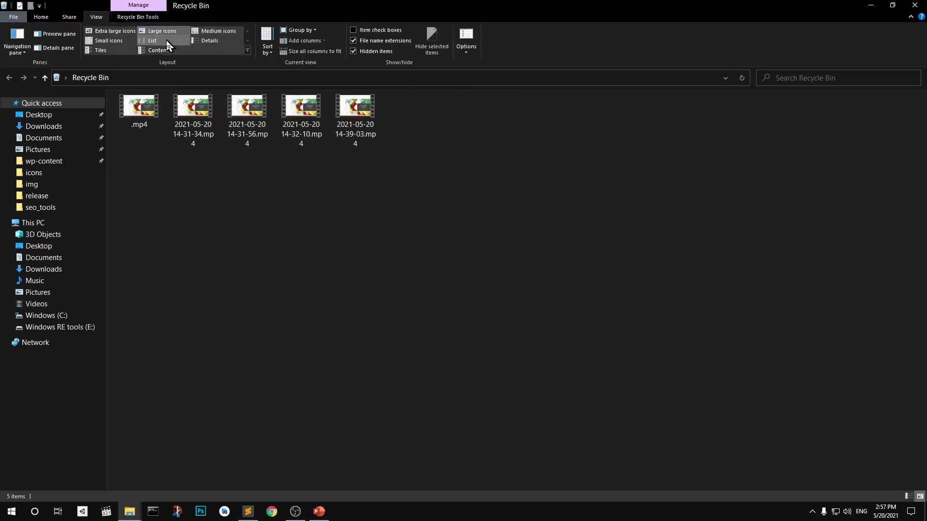
{"action": "left_click", "coordinate": [166, 42]}
{"action": "left_click", "coordinate": [162, 50]}
{"action": "left_click", "coordinate": [109, 49]}
{"action": "left_click", "coordinate": [111, 42]}
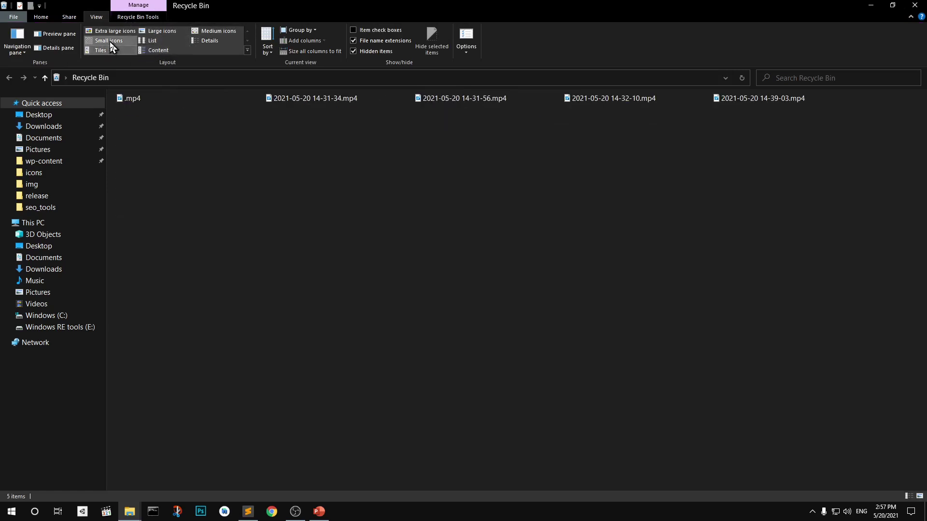
{"action": "left_click", "coordinate": [114, 31]}
{"action": "left_click", "coordinate": [212, 41]}
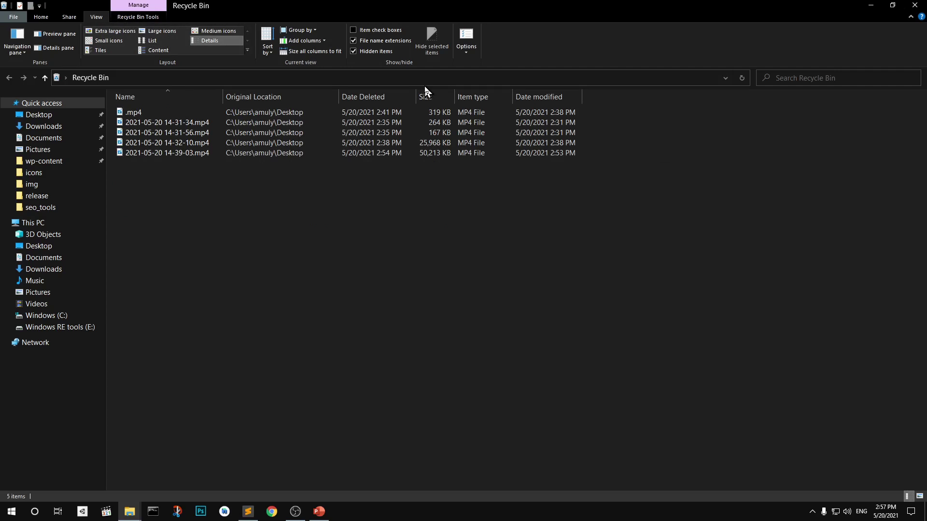
Step: Hide the file name extensions in the Recycle Bin and show them again
{"action": "left_click", "coordinate": [361, 53]}
{"action": "left_click", "coordinate": [354, 41]}
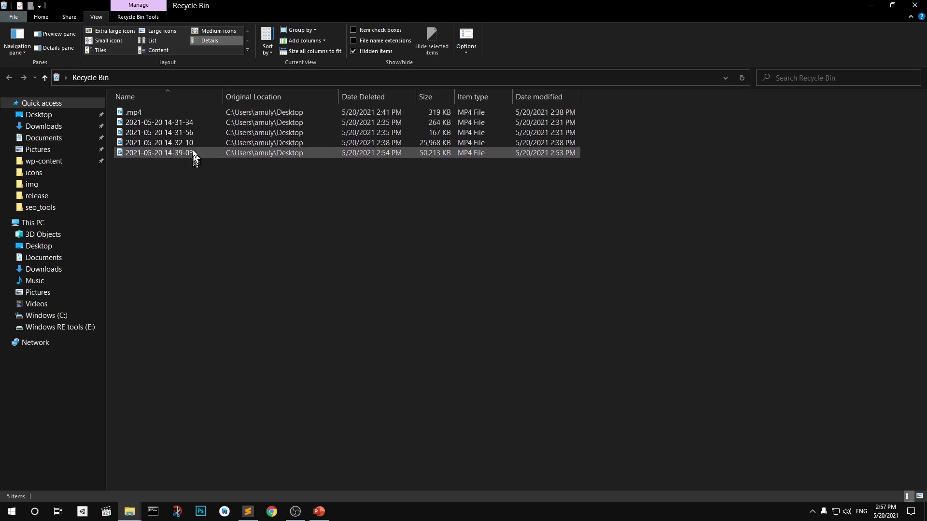
{"action": "left_click", "coordinate": [382, 42]}
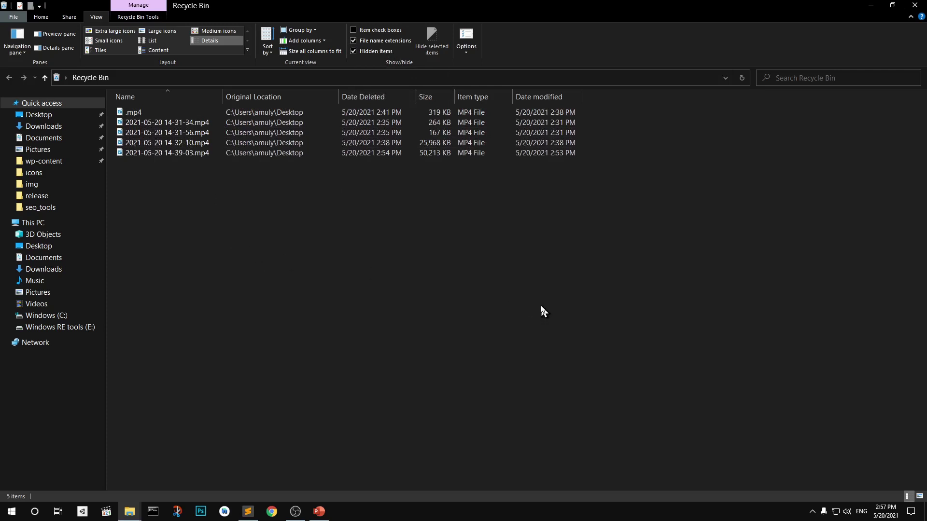
Step: Filter the deleted files by the deletion date 5/20/2021 and view the item type filter options
{"action": "left_click", "coordinate": [411, 97]}
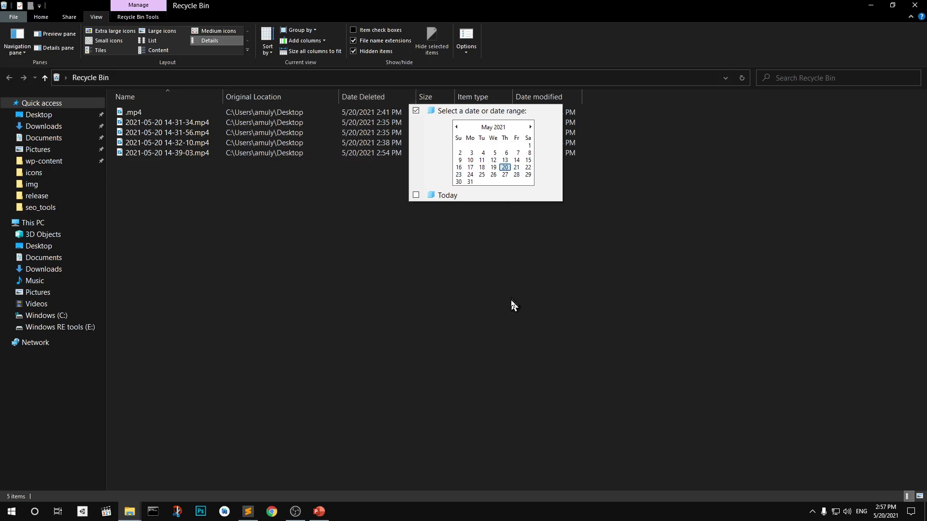
{"action": "left_click", "coordinate": [454, 233]}
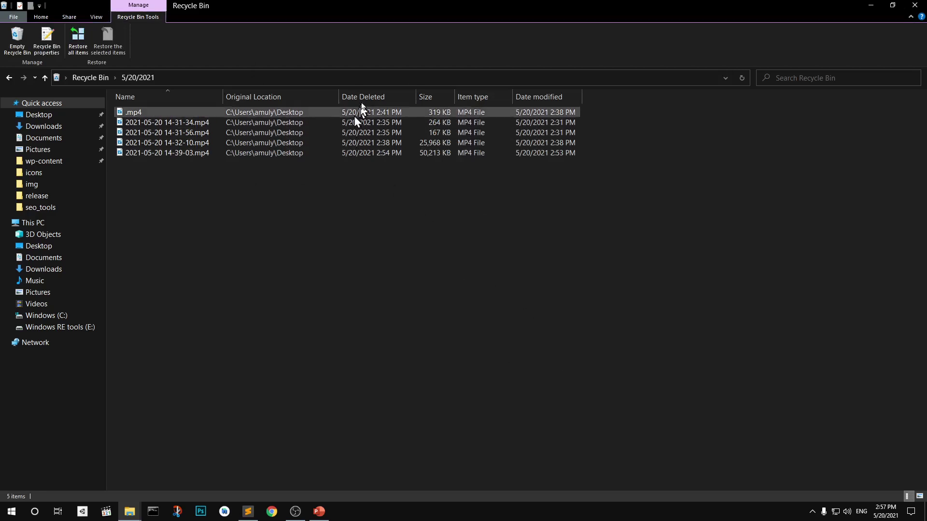
{"action": "left_click", "coordinate": [509, 97]}
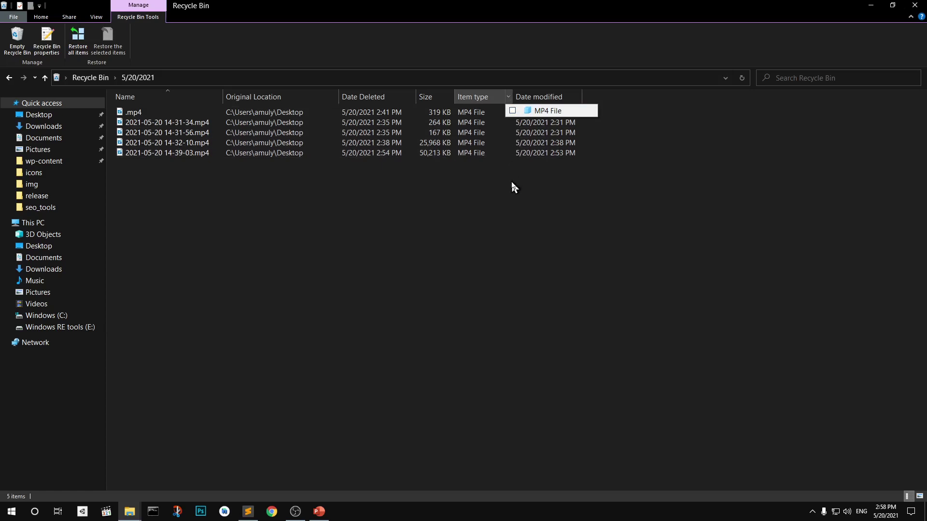
{"action": "left_click", "coordinate": [525, 241]}
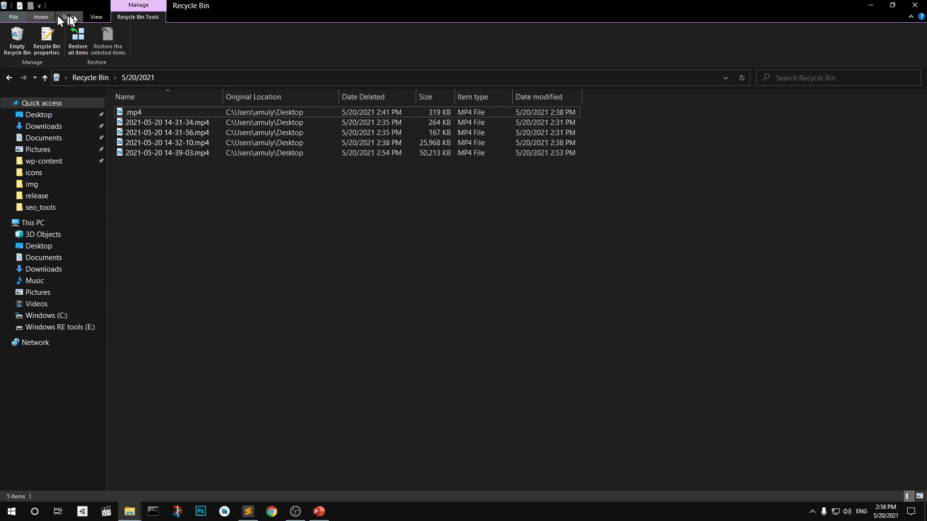
Step: Restore down the Recycle Bin window and move it aside to expose the desktop icons
{"action": "left_click", "coordinate": [95, 16]}
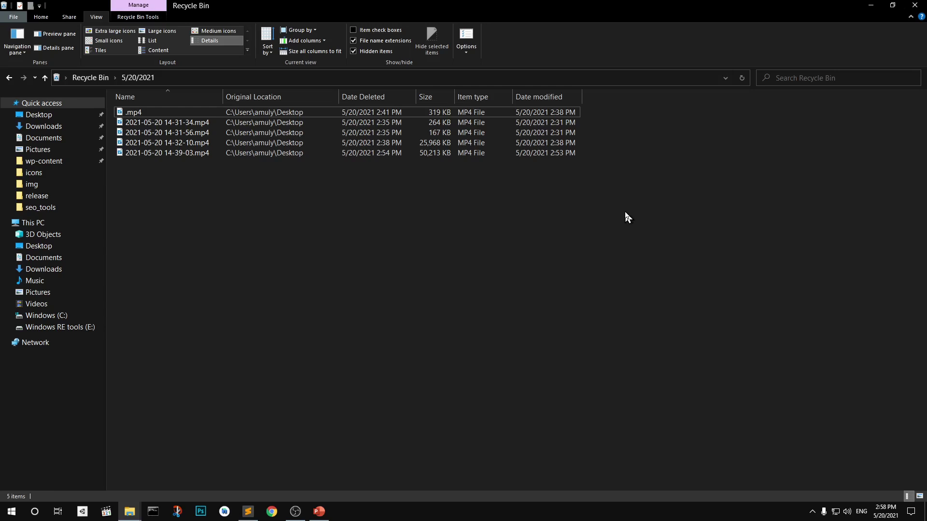
{"action": "left_click", "coordinate": [892, 5]}
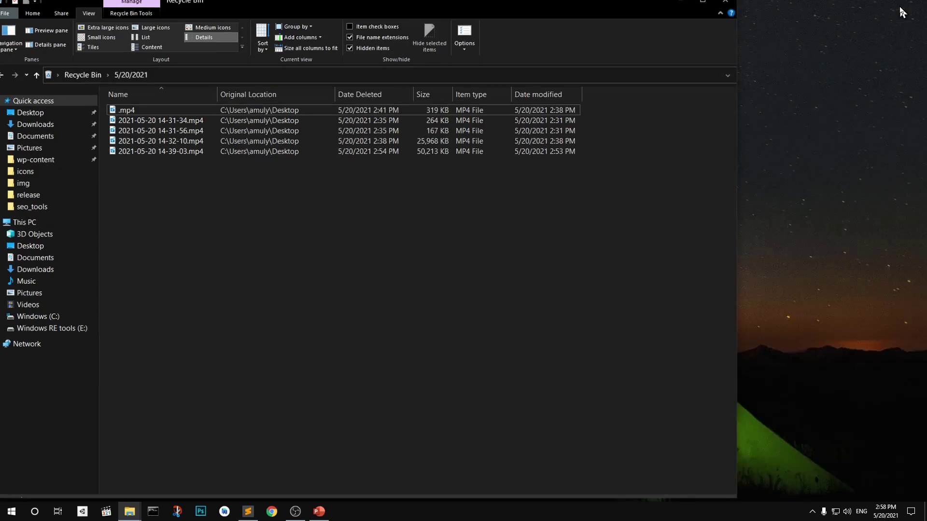
{"action": "left_click_drag", "start_coordinate": [606, 7], "coordinate": [786, 10]}
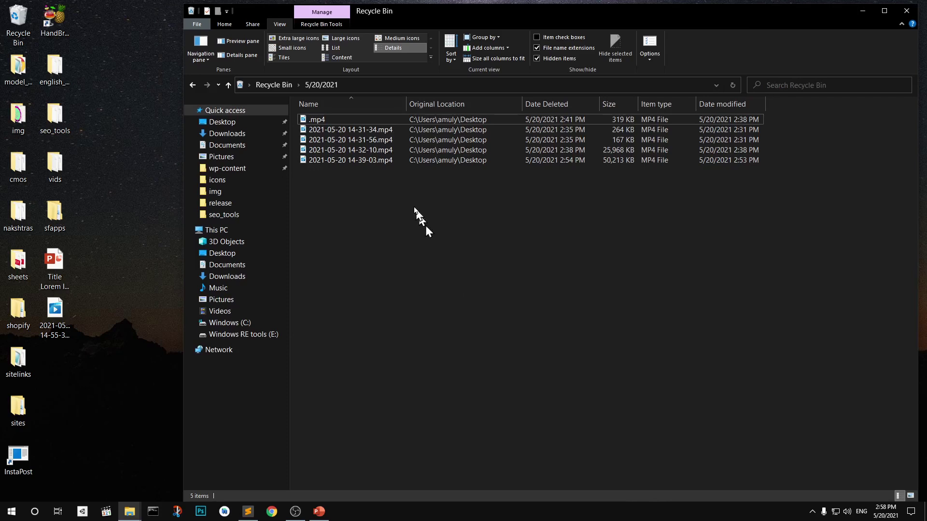
{"action": "left_click", "coordinate": [379, 161]}
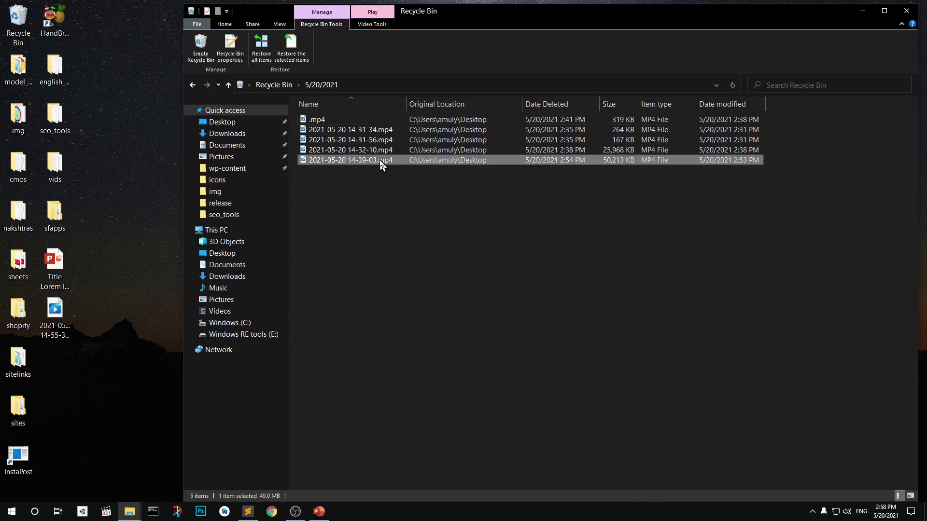
{"action": "left_click", "coordinate": [389, 227]}
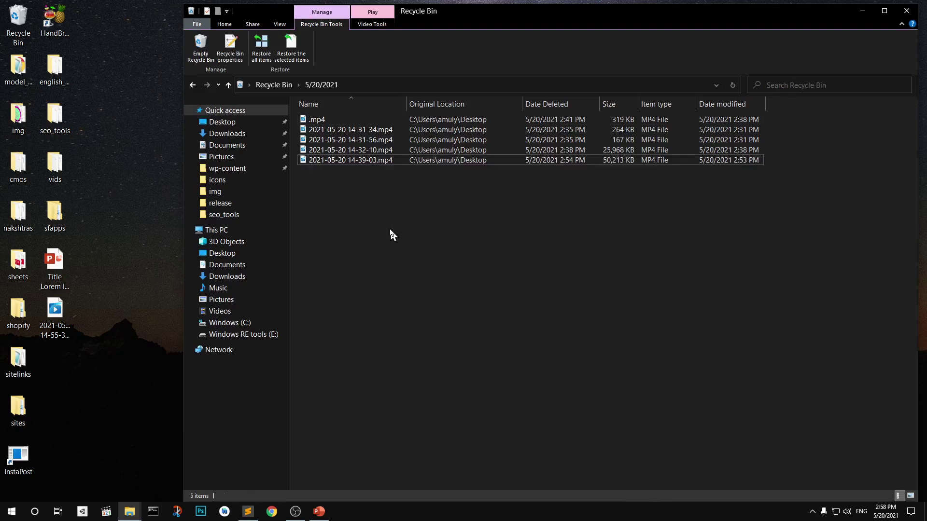
{"action": "left_click", "coordinate": [340, 164]}
{"action": "right_click", "coordinate": [340, 163]}
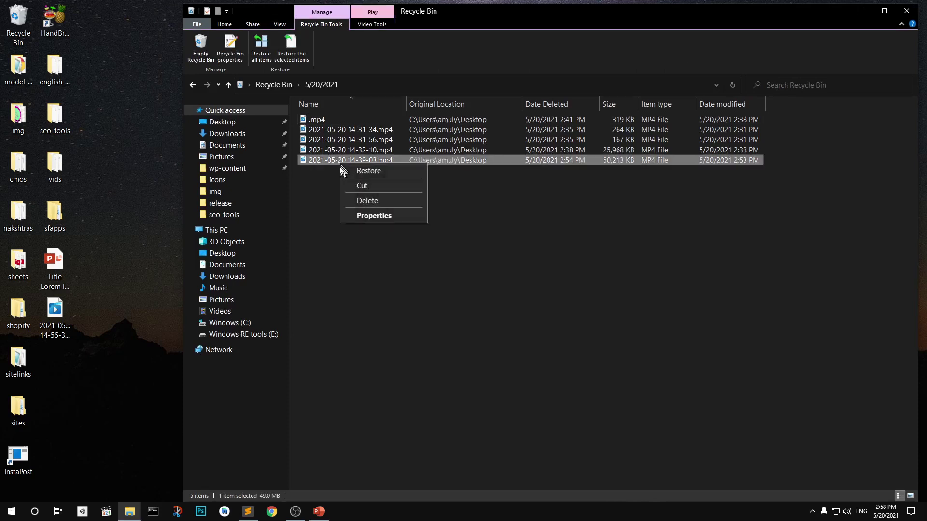
{"action": "left_click", "coordinate": [365, 186]}
{"action": "right_click", "coordinate": [95, 269]}
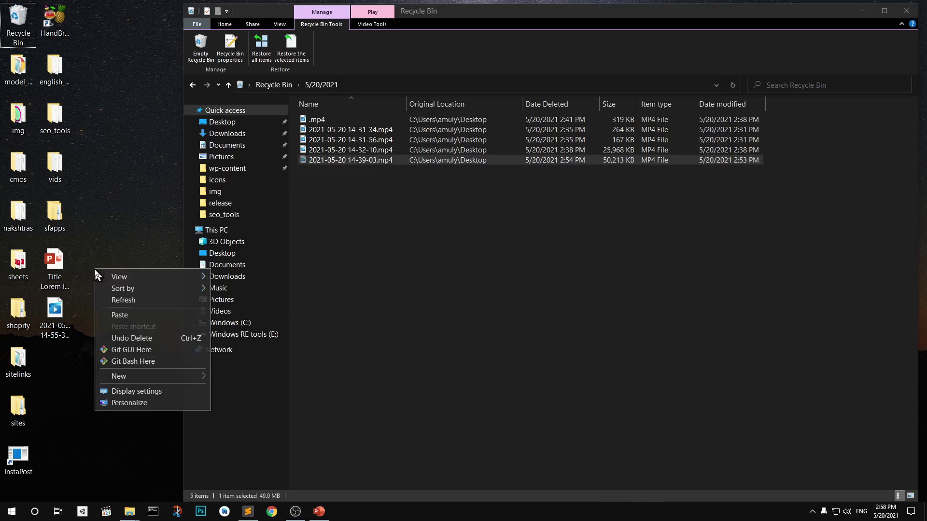
{"action": "left_click", "coordinate": [126, 315]}
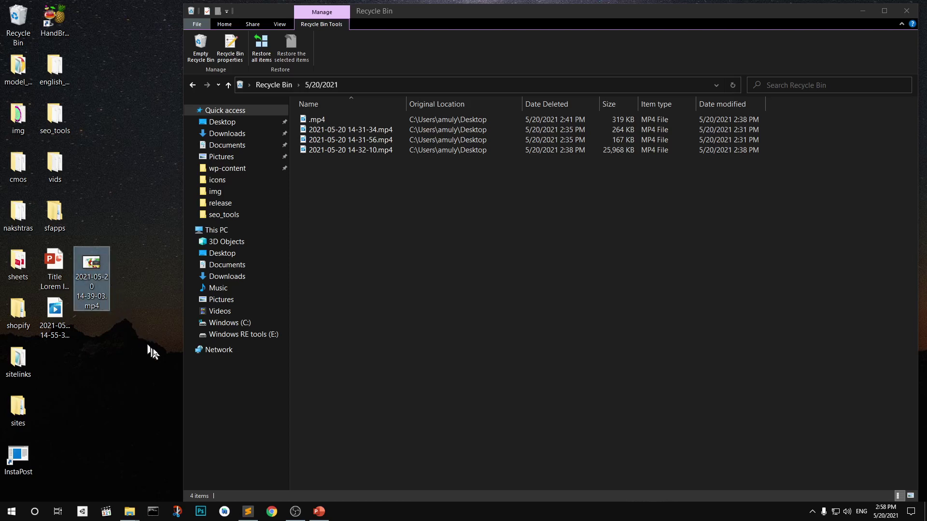
{"action": "key", "text": "Delete"}
{"action": "right_click", "coordinate": [357, 161]}
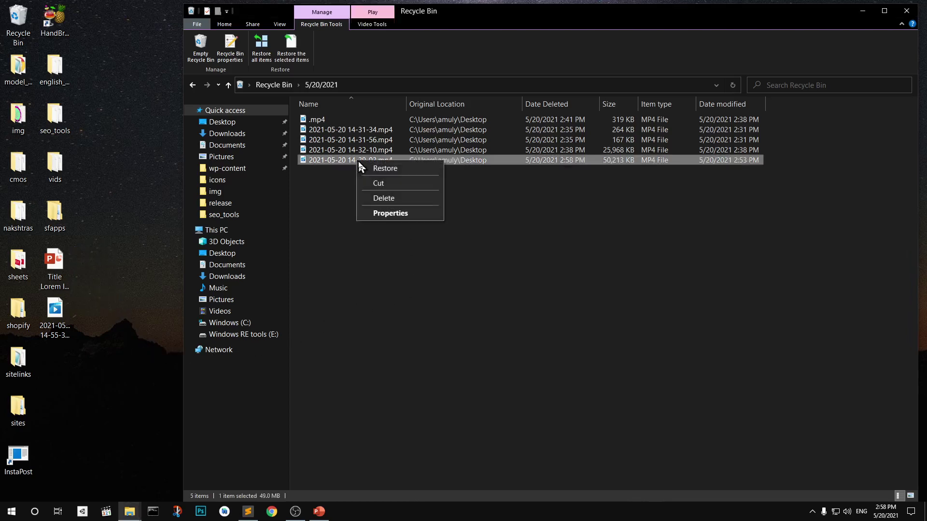
{"action": "left_click", "coordinate": [372, 168]}
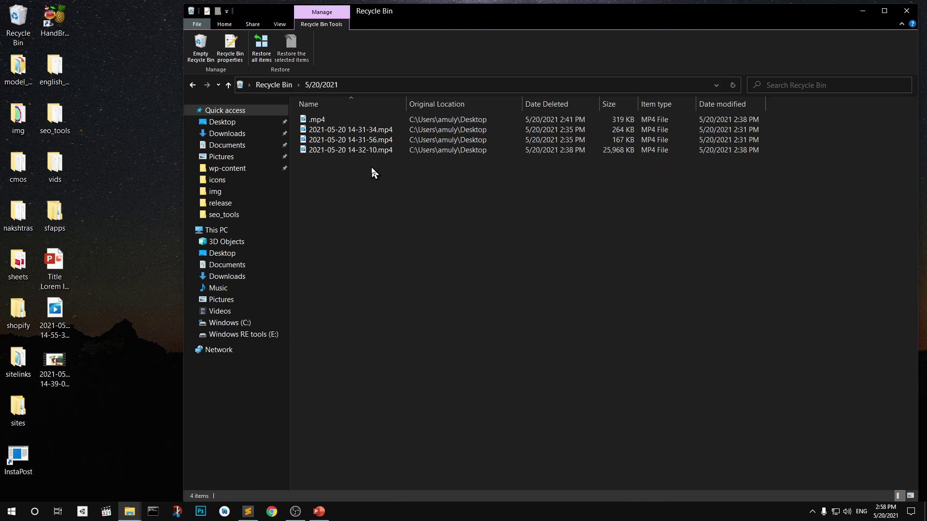
{"action": "left_click", "coordinate": [53, 374]}
{"action": "key", "text": "Delete"}
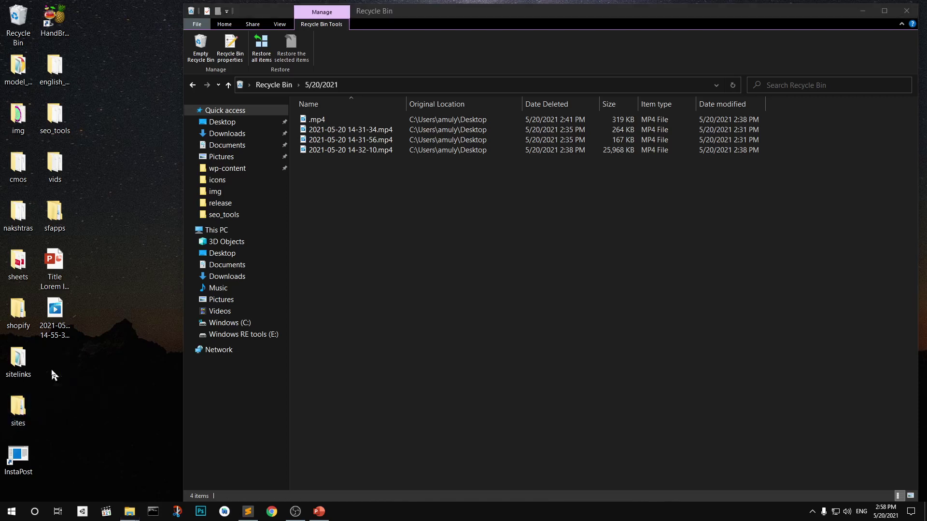
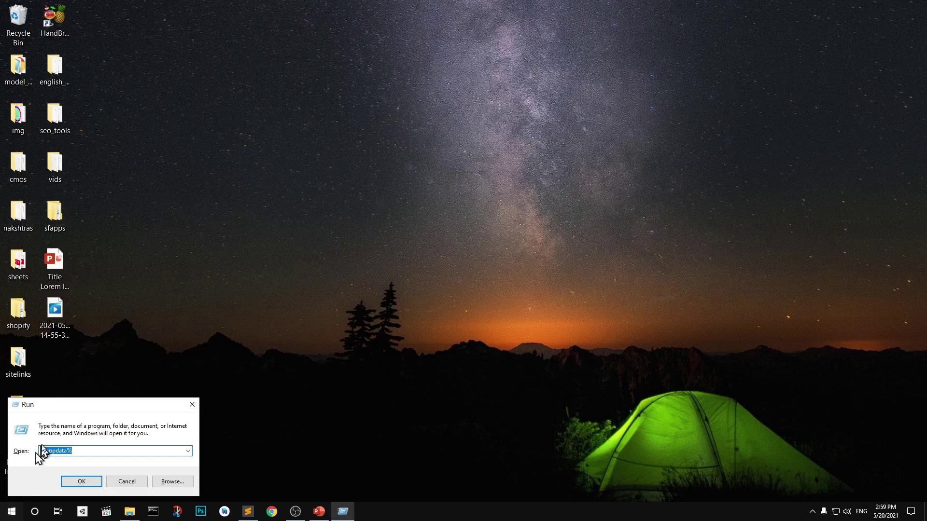
Step: Open the Temp folder by running %temp% from the Run dialog
{"action": "key", "text": "BackSpace"}
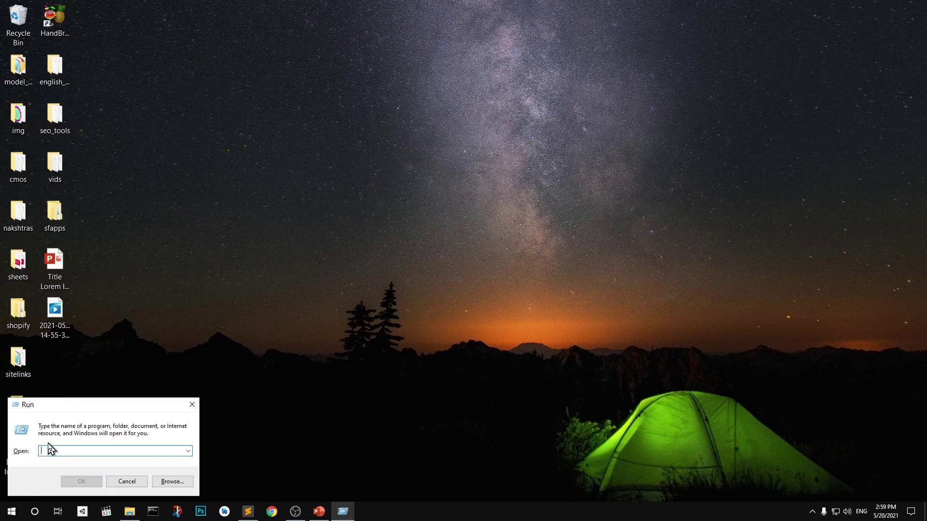
{"action": "type", "text": "%"}
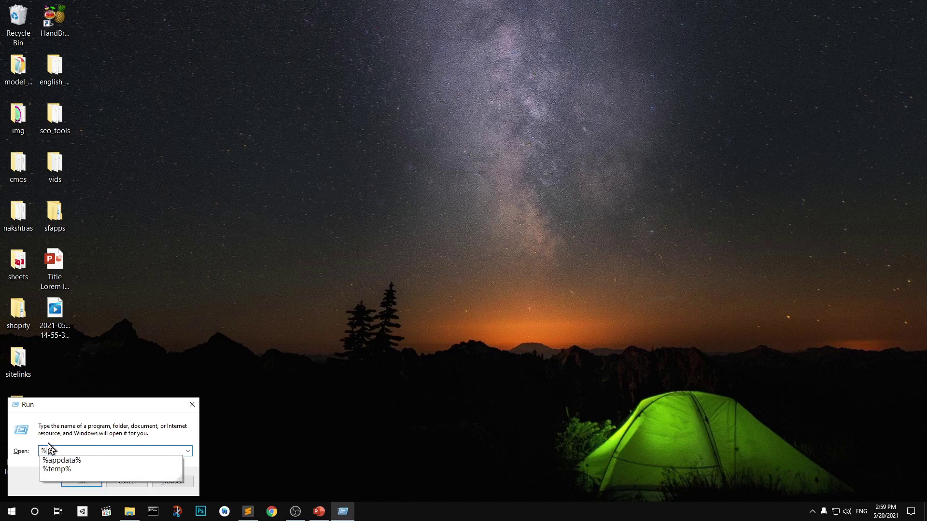
{"action": "type", "text": "temp"}
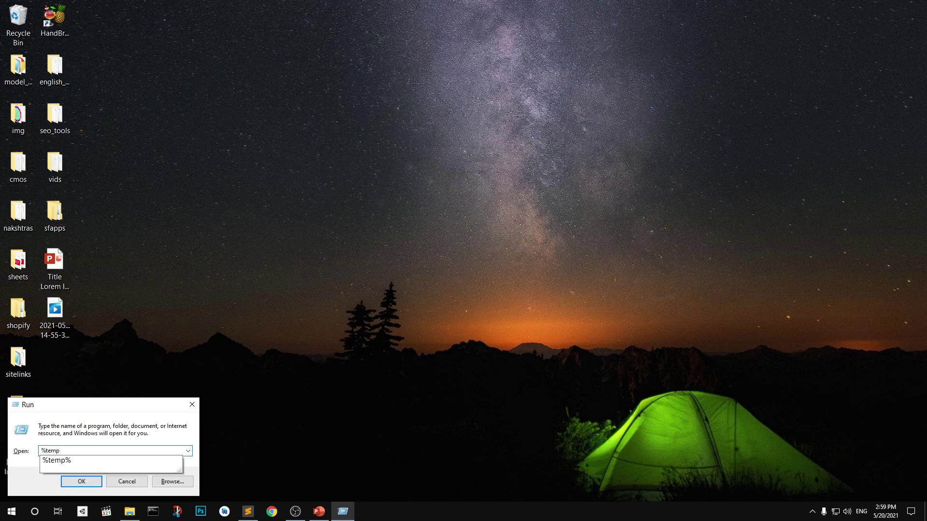
{"action": "type", "text": "%"}
{"action": "key", "text": "Return"}
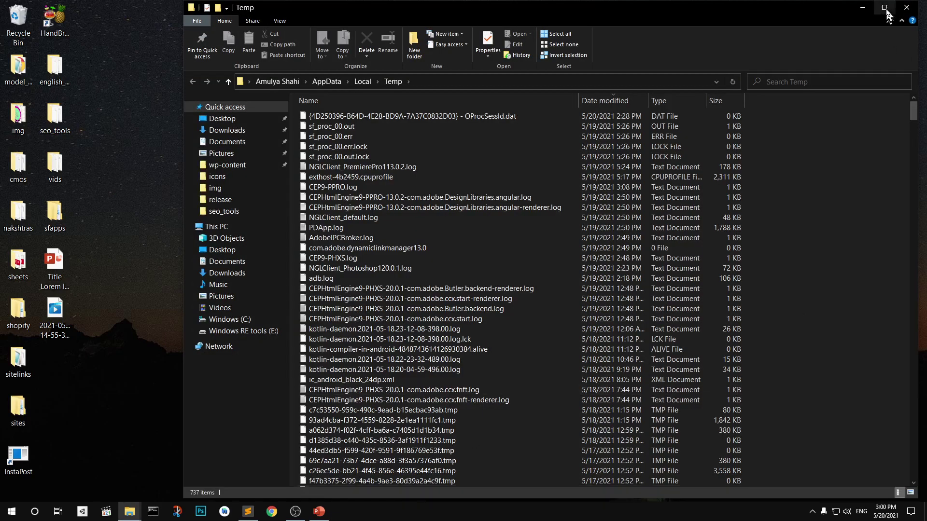
Step: Maximize the Temp folder window and look through its files and folders for temporary presentation files
{"action": "left_click", "coordinate": [885, 8]}
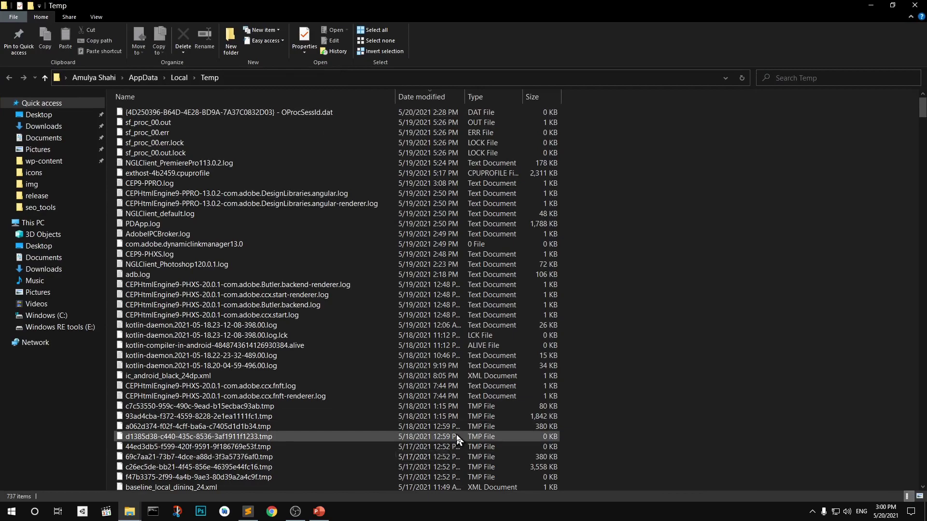
{"action": "scroll", "coordinate": [456, 435], "scroll_direction": "down", "scroll_amount": 20}
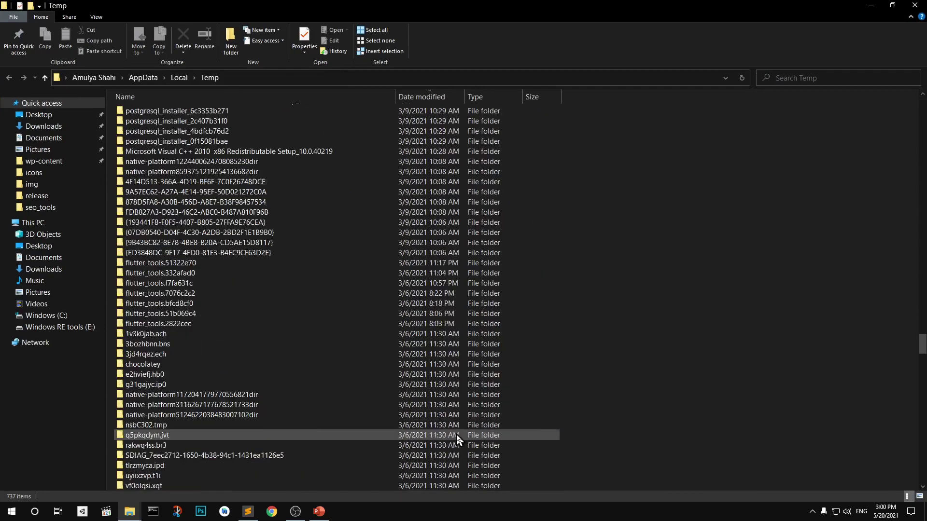
{"action": "scroll", "coordinate": [456, 434], "scroll_direction": "down", "scroll_amount": 20}
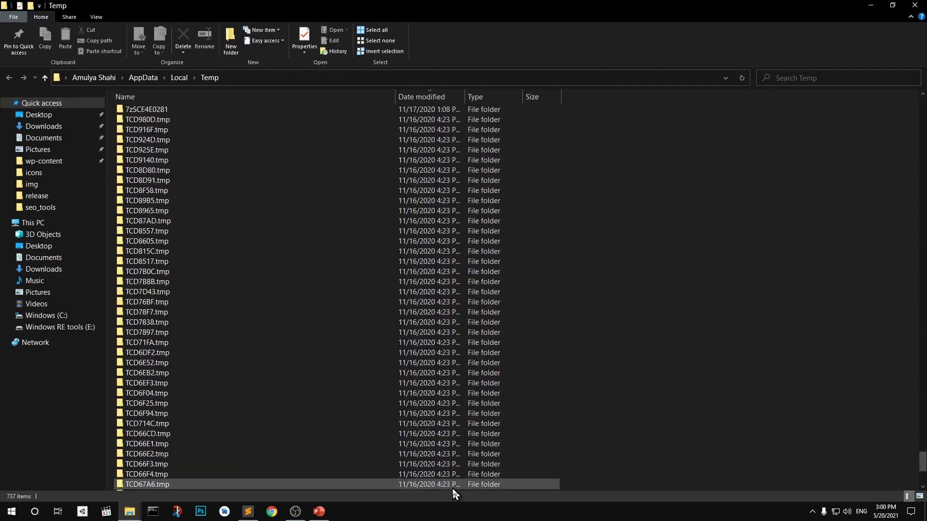
{"action": "scroll", "coordinate": [453, 490], "scroll_direction": "up", "scroll_amount": 20}
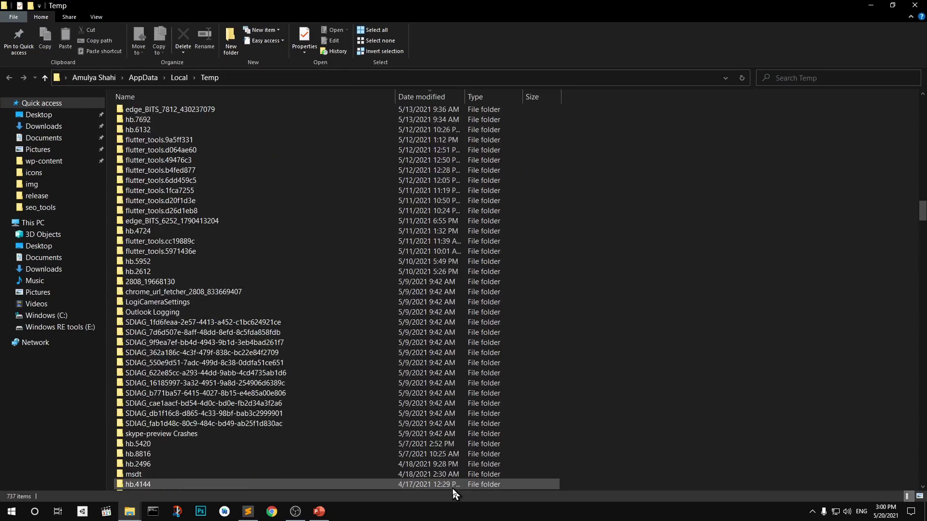
{"action": "scroll", "coordinate": [453, 489], "scroll_direction": "up", "scroll_amount": 20}
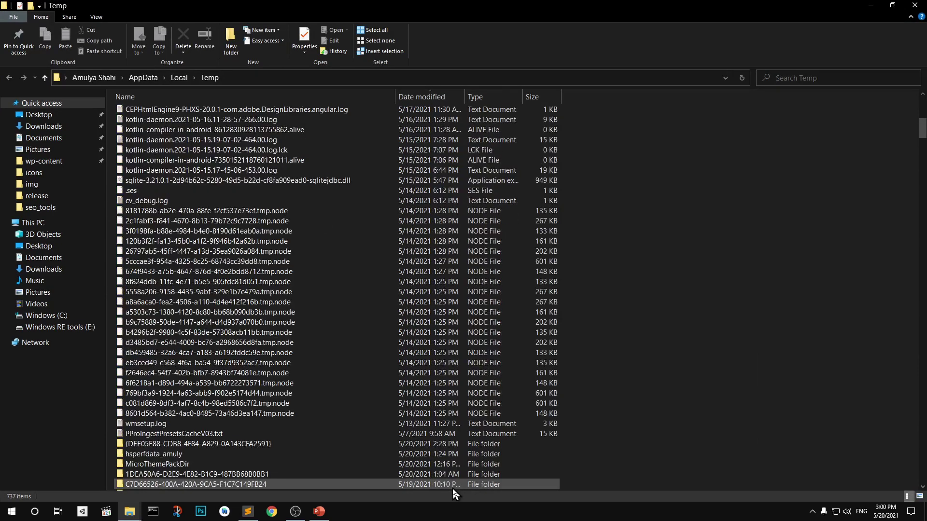
{"action": "scroll", "coordinate": [452, 489], "scroll_direction": "up", "scroll_amount": 13}
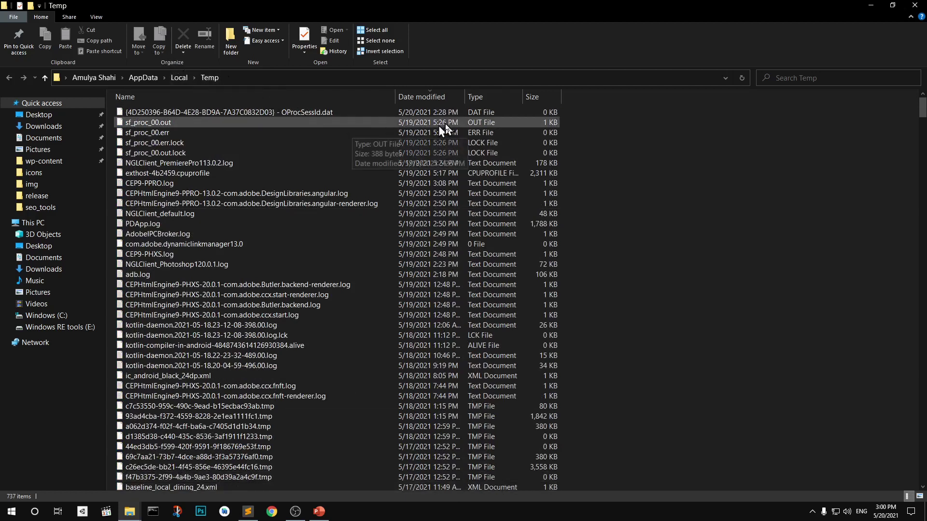
Step: Sort the Temp folder by type and filter it to XML Document files, then close the window
{"action": "left_click", "coordinate": [460, 95]}
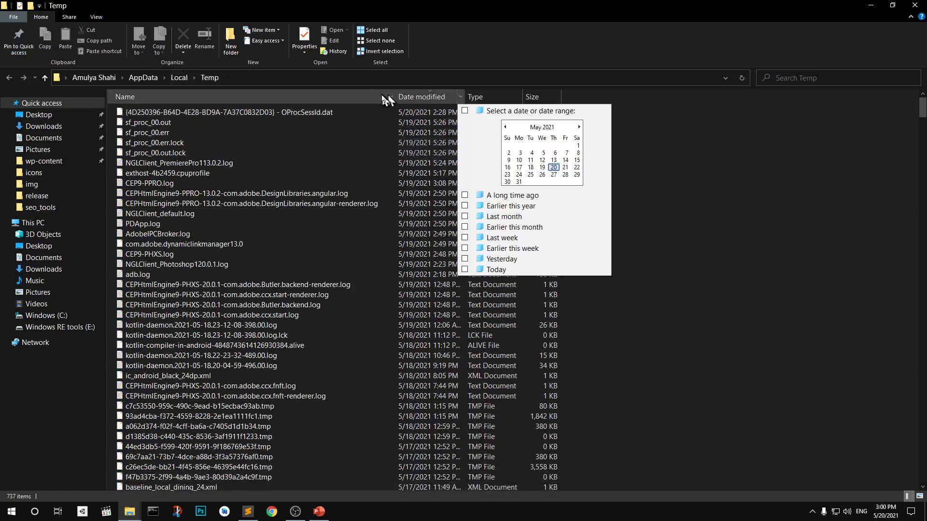
{"action": "left_click", "coordinate": [673, 167]}
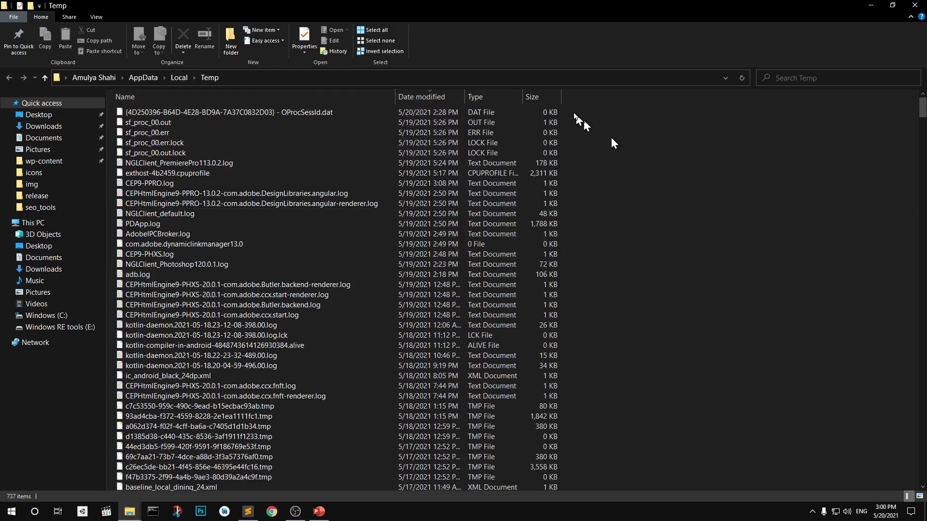
{"action": "left_click", "coordinate": [504, 98]}
{"action": "left_click", "coordinate": [517, 96]}
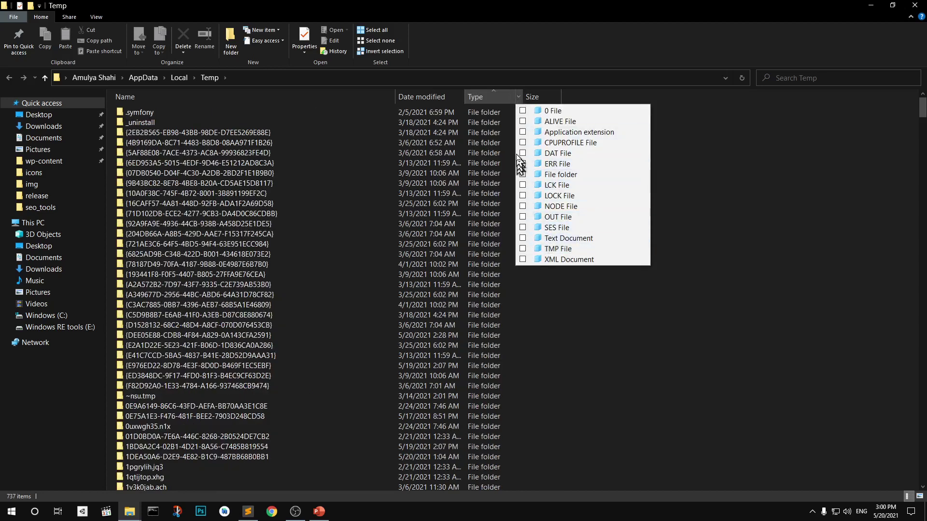
{"action": "left_click", "coordinate": [553, 259]}
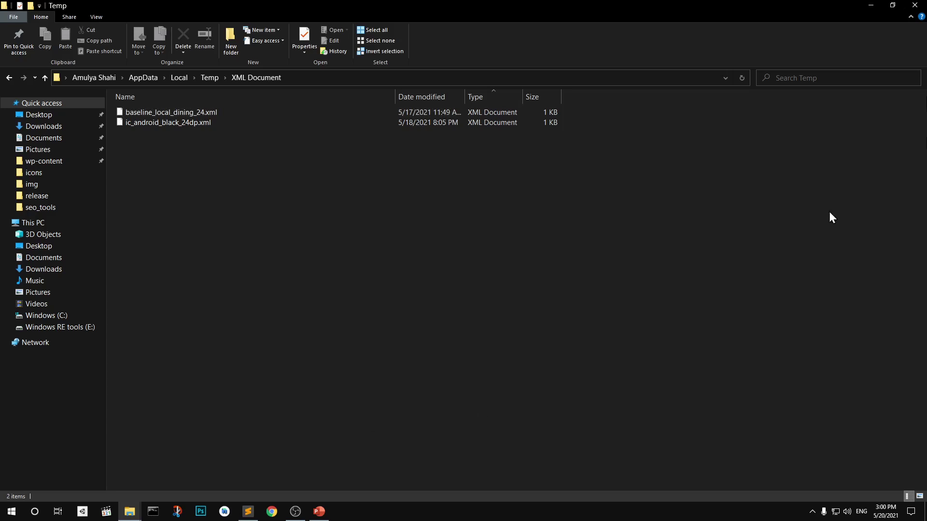
{"action": "left_click", "coordinate": [915, 5]}
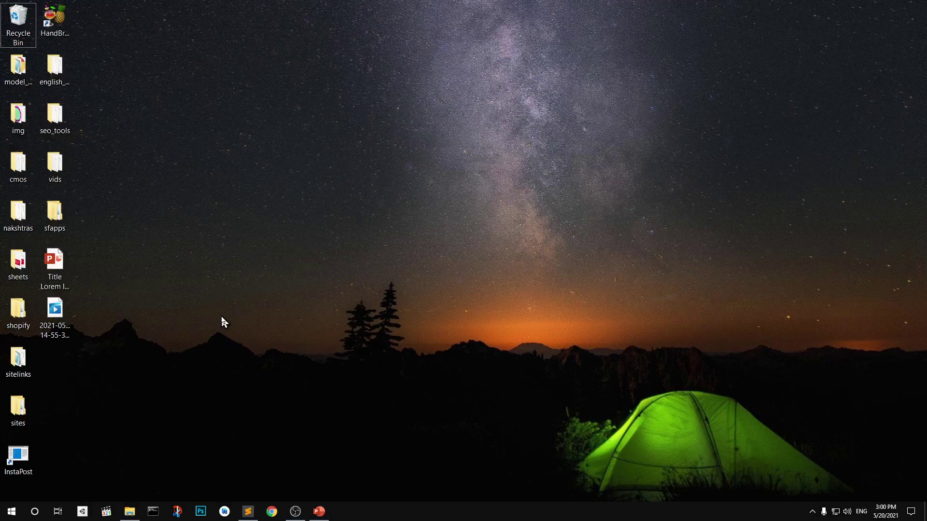
Step: Open the AppData Roaming folder by running %appdata% from the Run dialog
{"action": "key", "text": "super+r"}
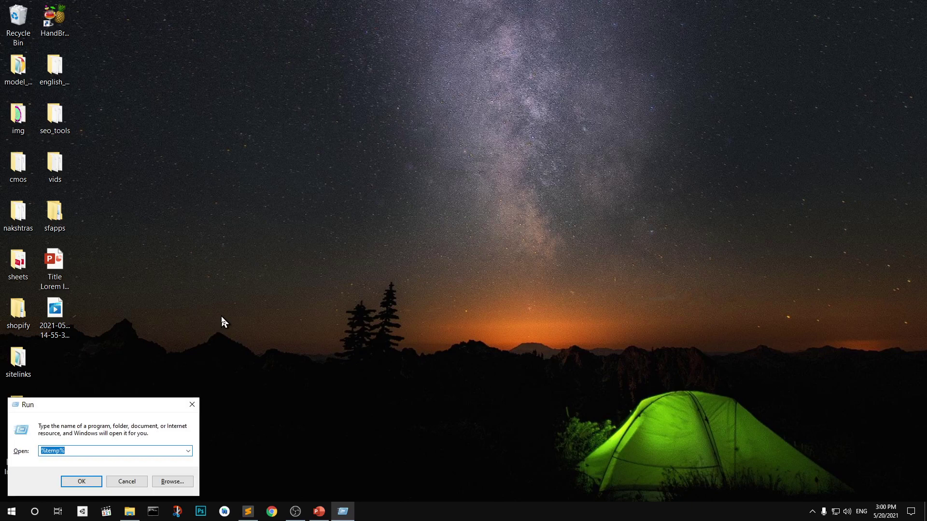
{"action": "type", "text": "%"}
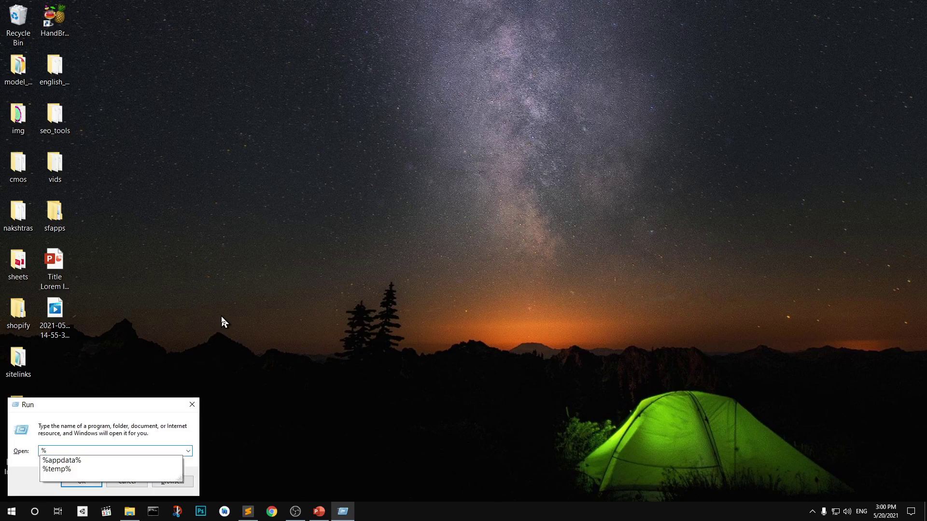
{"action": "type", "text": "appdat"}
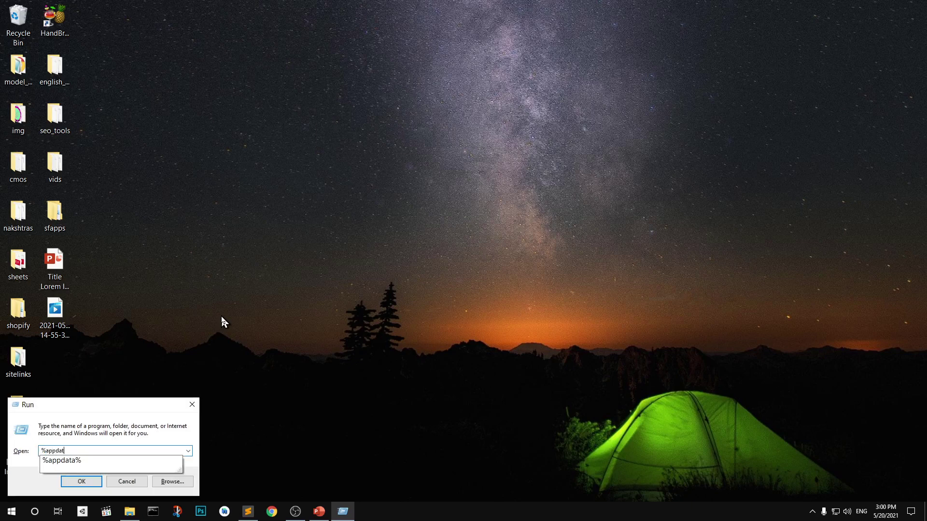
{"action": "type", "text": "a%"}
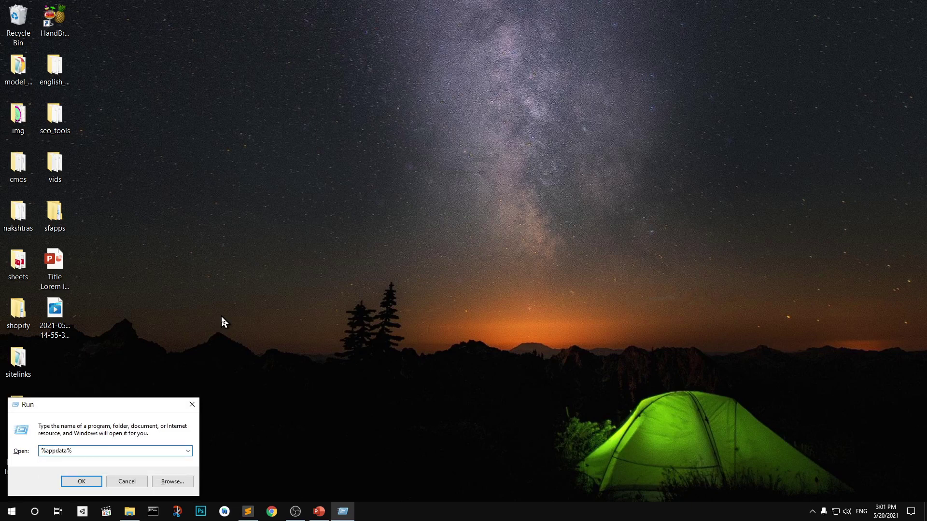
{"action": "key", "text": "Return"}
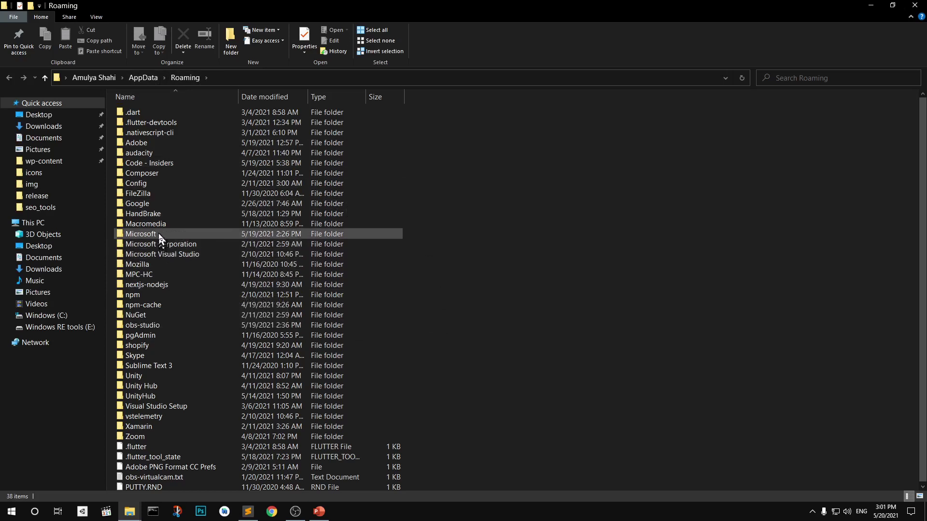
Step: Show the full path of the Roaming folder and open its Microsoft\PowerPoint subfolder
{"action": "left_click", "coordinate": [265, 76]}
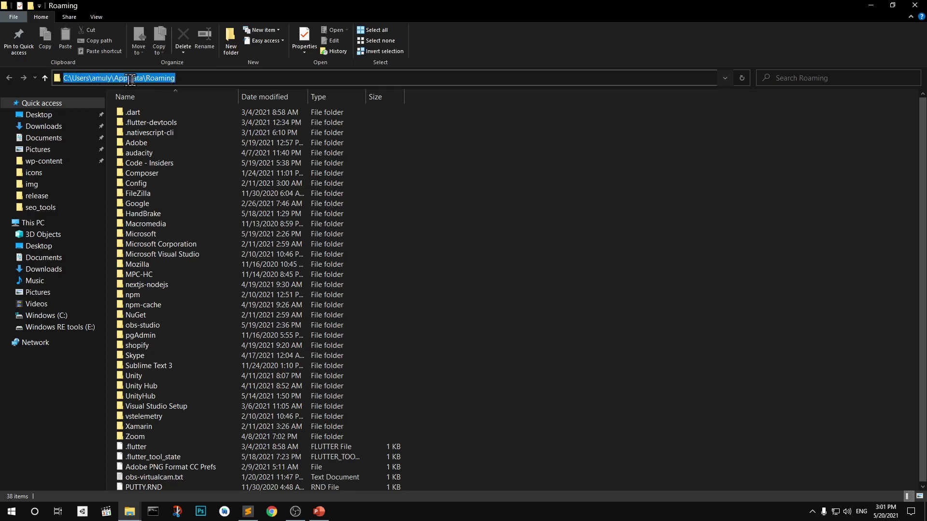
{"action": "left_click", "coordinate": [574, 276]}
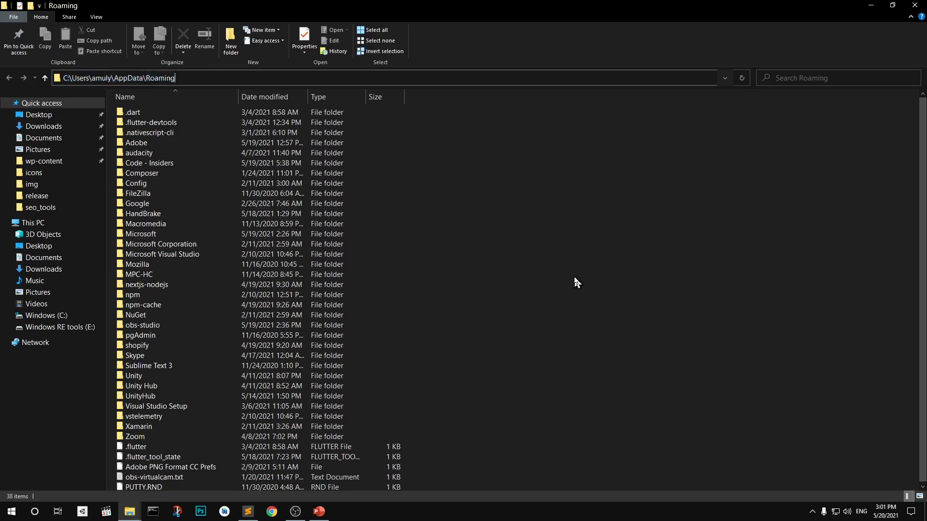
{"action": "double_click", "coordinate": [175, 236]}
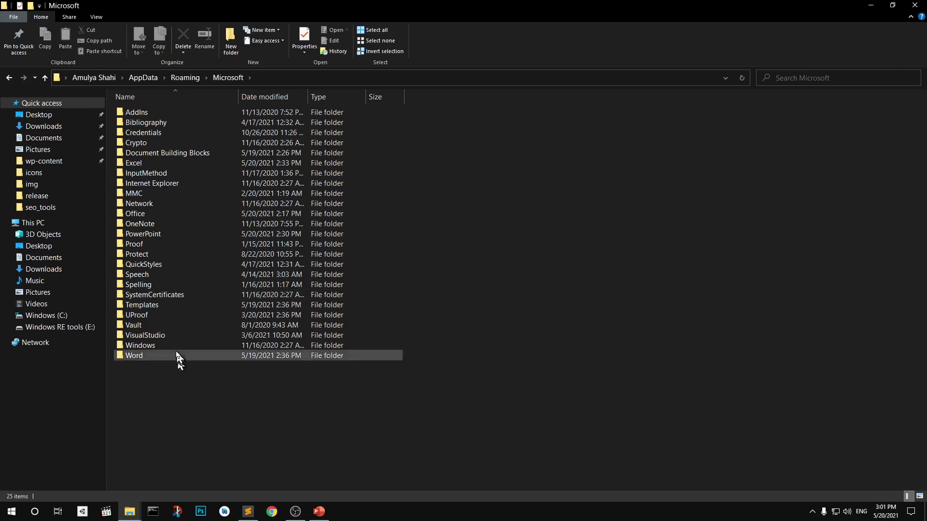
{"action": "left_click", "coordinate": [155, 237]}
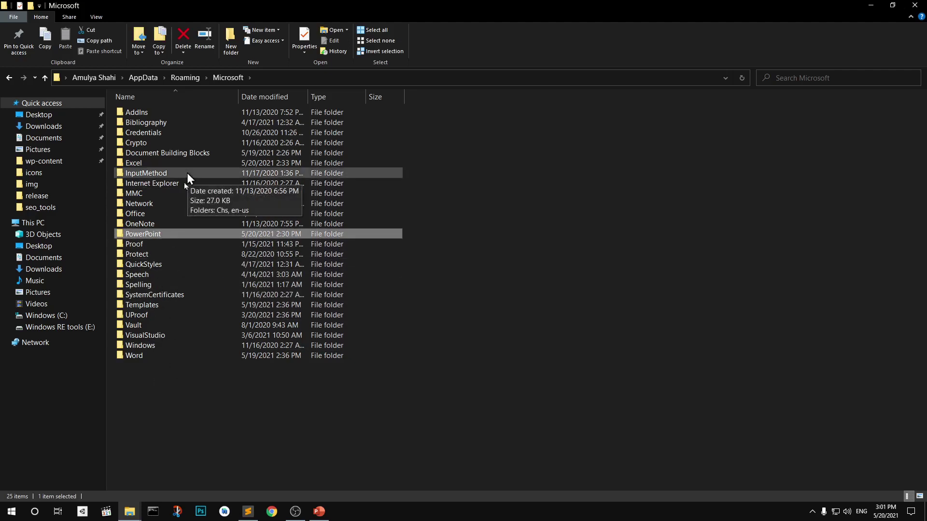
{"action": "left_click", "coordinate": [177, 408]}
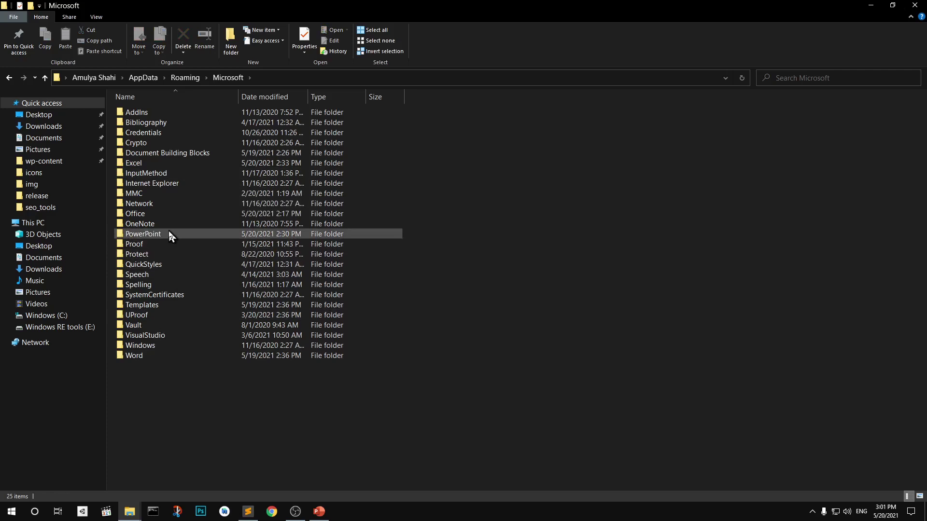
{"action": "double_click", "coordinate": [193, 234]}
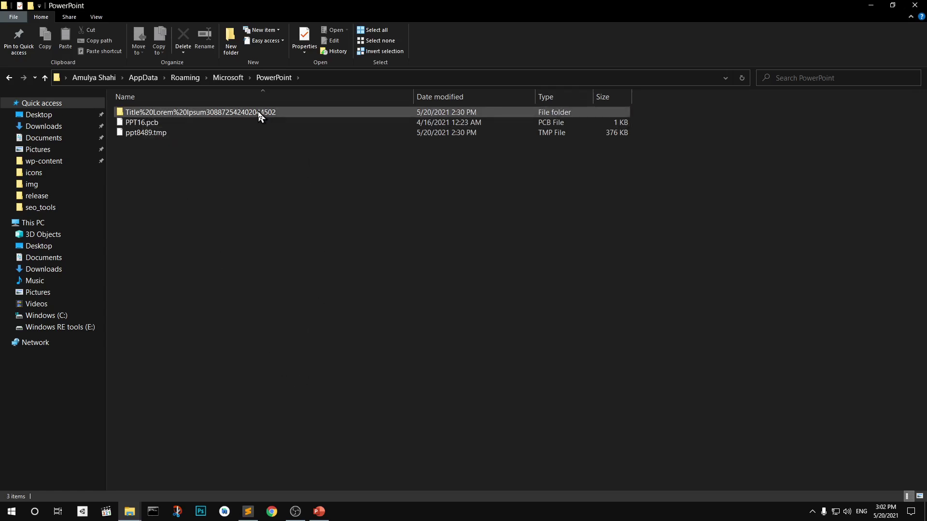
{"action": "mouse_move", "coordinate": [258, 115]}
{"action": "left_click", "coordinate": [530, 99]}
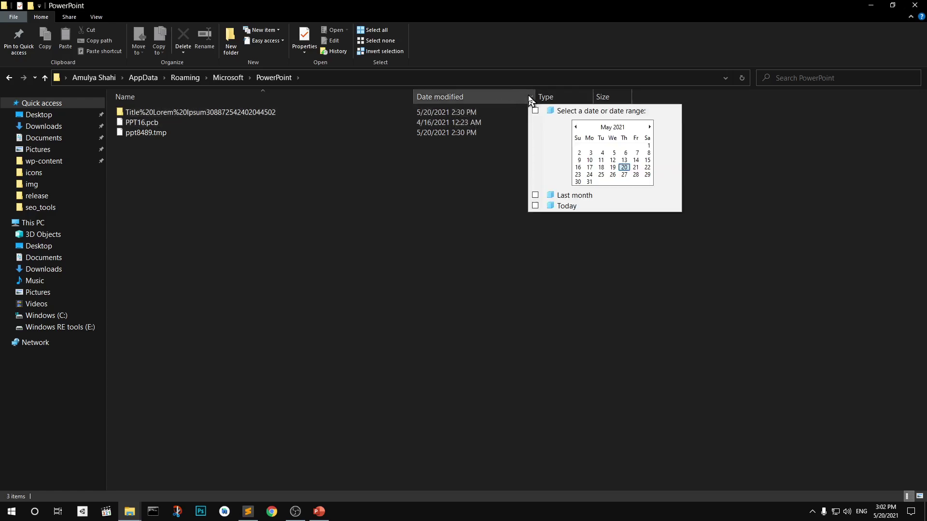
{"action": "left_click", "coordinate": [464, 256]}
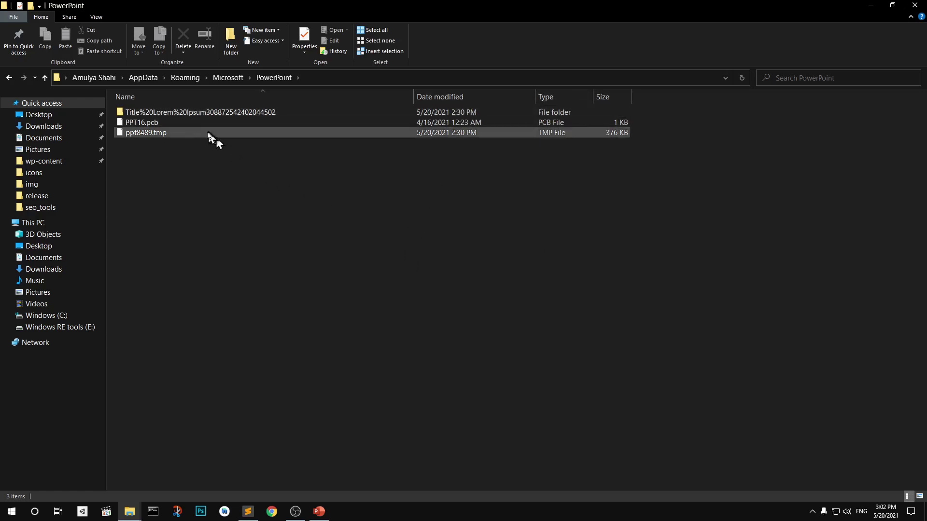
{"action": "double_click", "coordinate": [194, 112]}
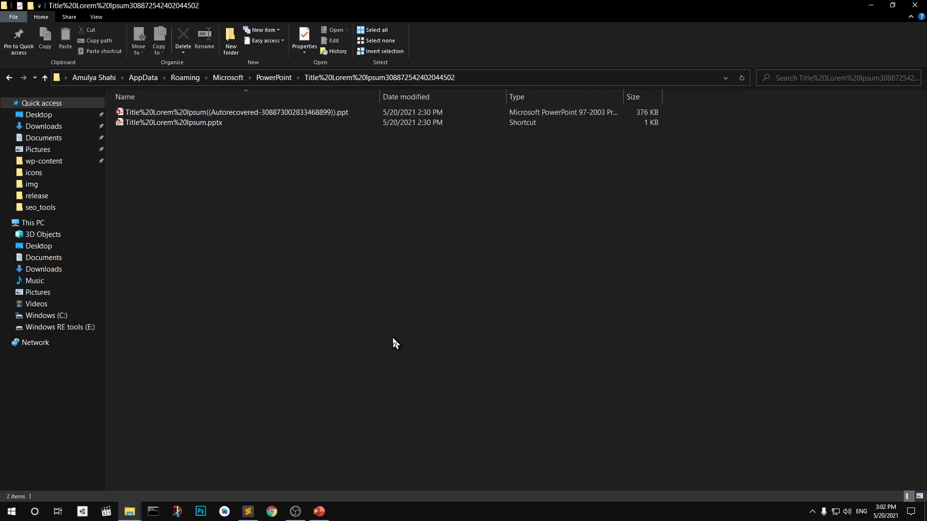
Step: View the Open with app choices for the autorecovered Title Lorem Ipsum .ppt file and dismiss them without choosing
{"action": "left_click", "coordinate": [296, 115]}
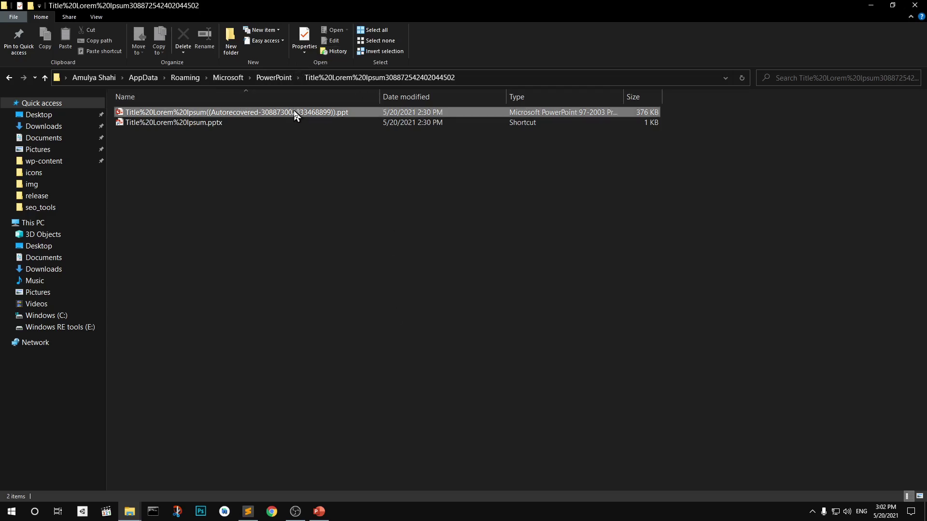
{"action": "right_click", "coordinate": [296, 115]}
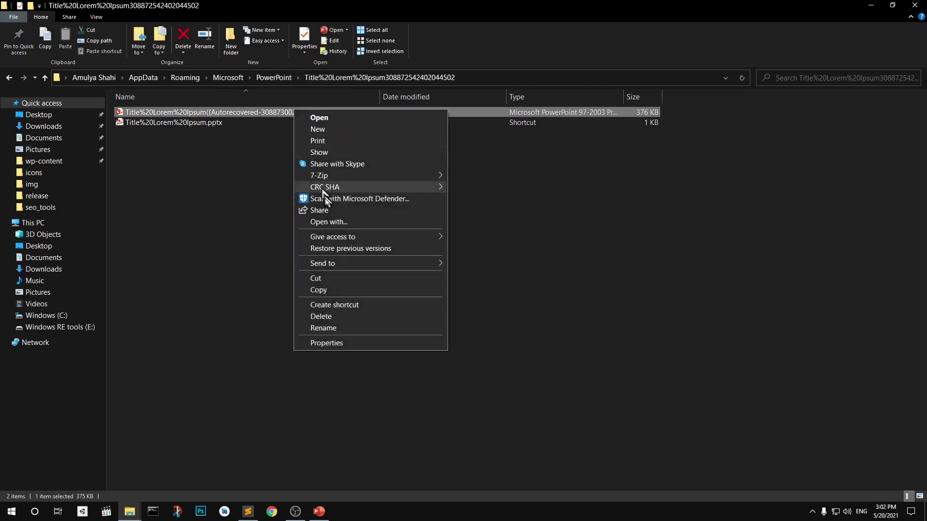
{"action": "left_click", "coordinate": [337, 219]}
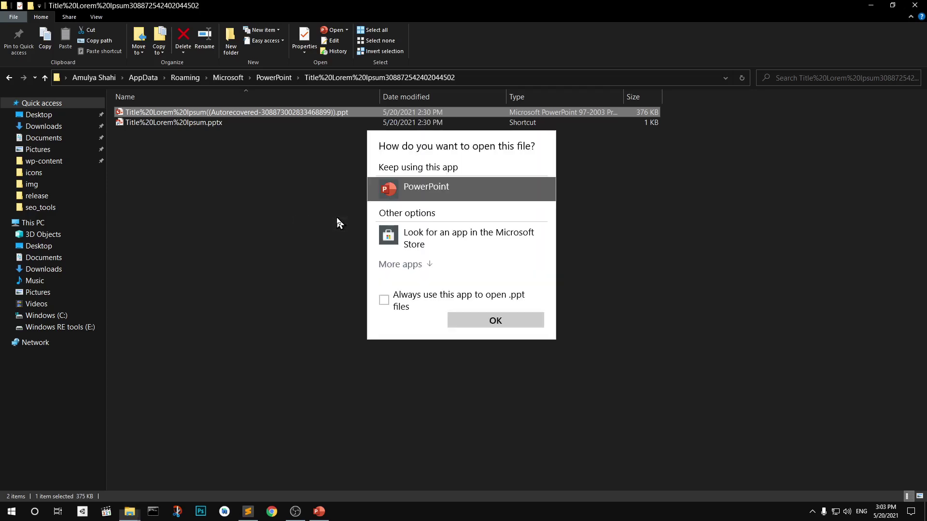
{"action": "left_click", "coordinate": [602, 263]}
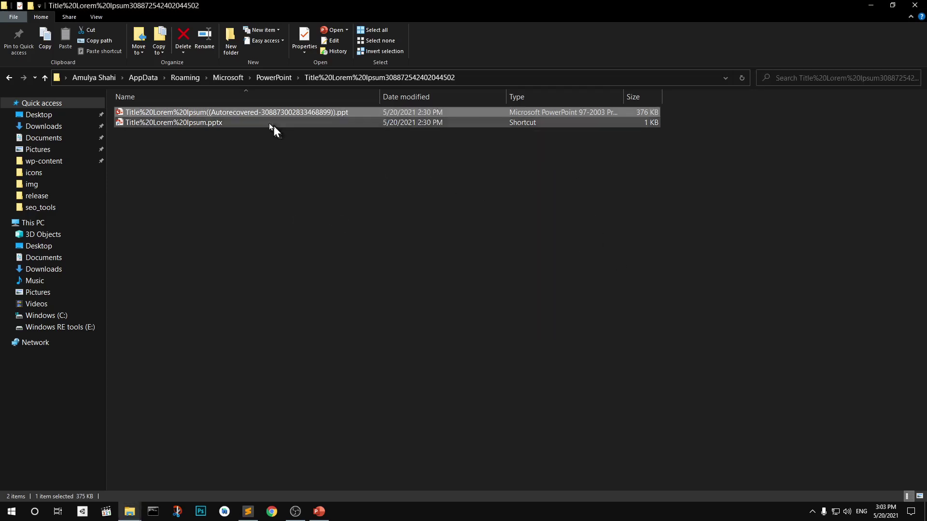
{"action": "right_click", "coordinate": [254, 114]}
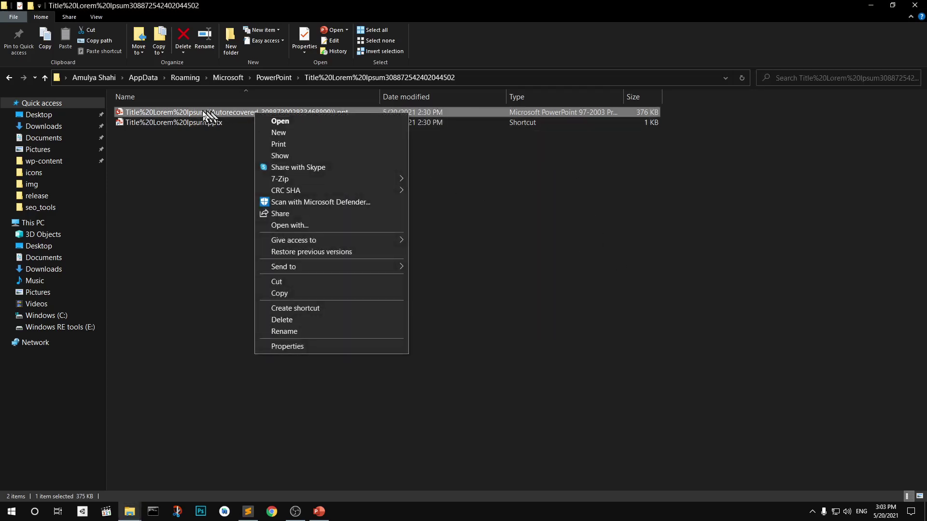
{"action": "left_click", "coordinate": [186, 199]}
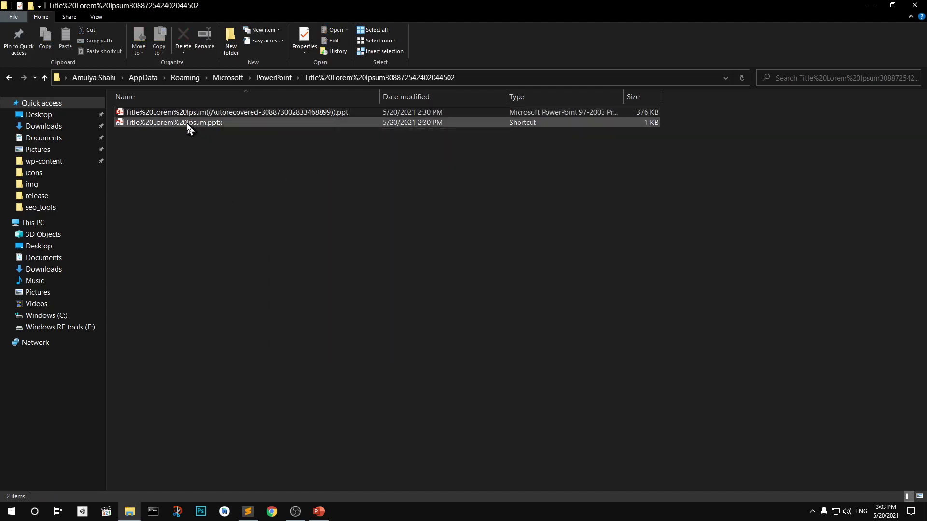
{"action": "left_click", "coordinate": [267, 112]}
{"action": "right_click", "coordinate": [267, 112]}
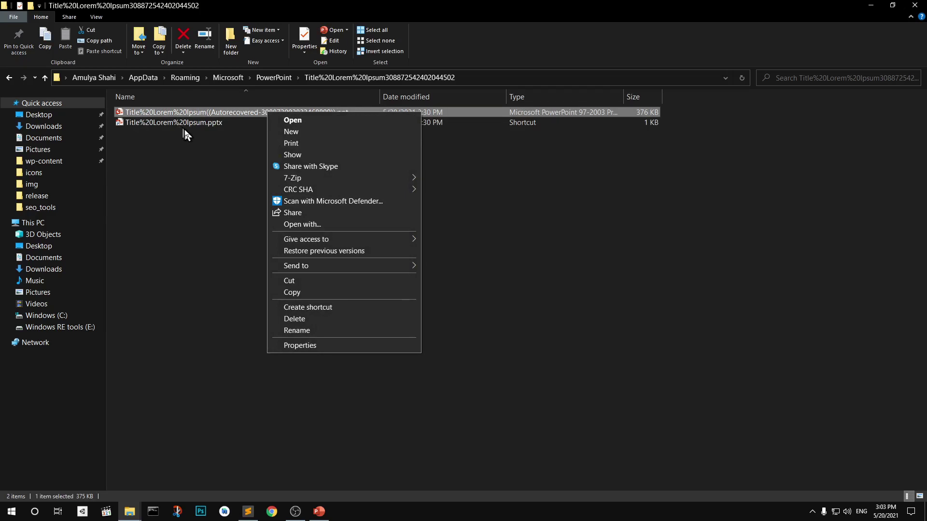
{"action": "left_click", "coordinate": [216, 173]}
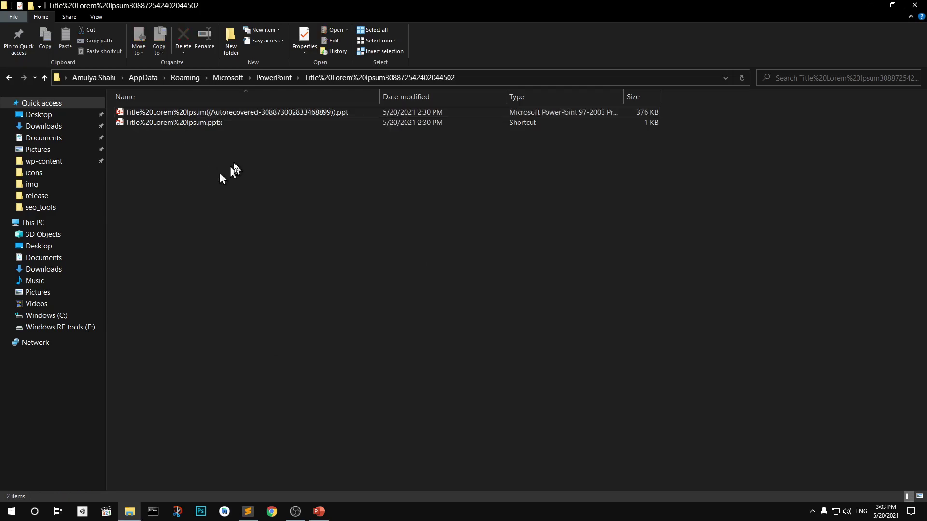
Step: Open the autorecovered Title Lorem Ipsum .ppt file with PowerPoint from the Open with app choices, reviewing the expanded app list
{"action": "left_click", "coordinate": [279, 116]}
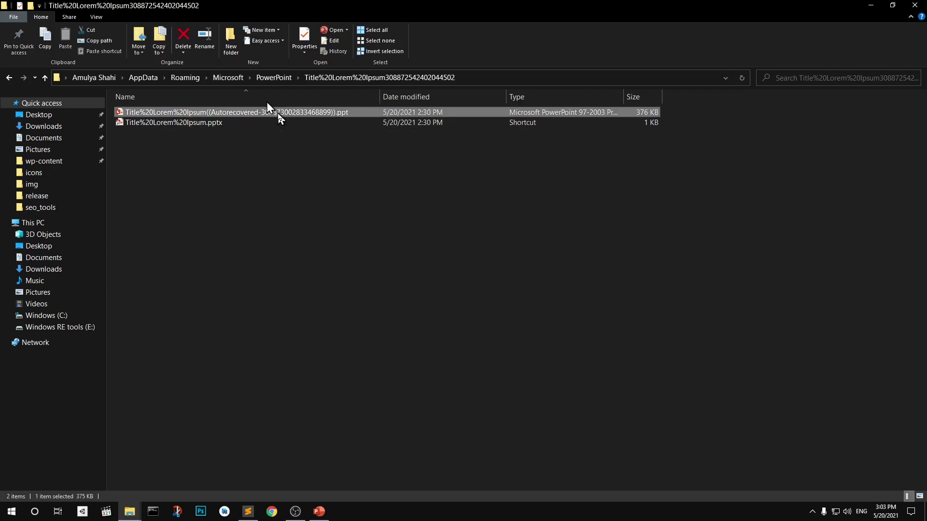
{"action": "right_click", "coordinate": [278, 113]}
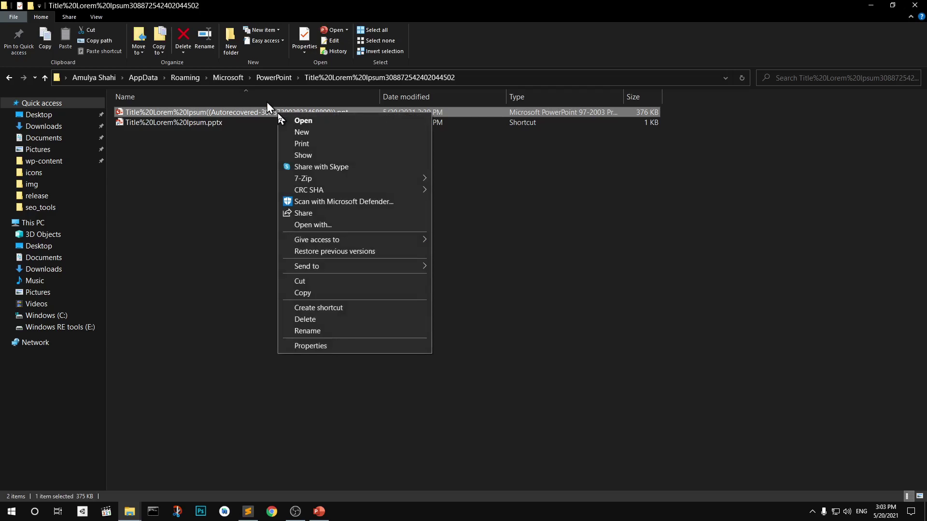
{"action": "left_click", "coordinate": [321, 226]}
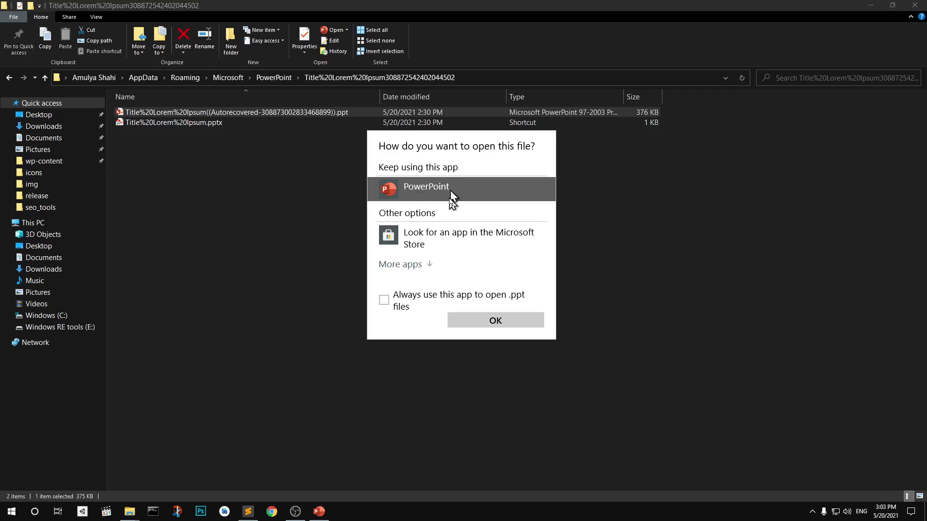
{"action": "left_click", "coordinate": [418, 266]}
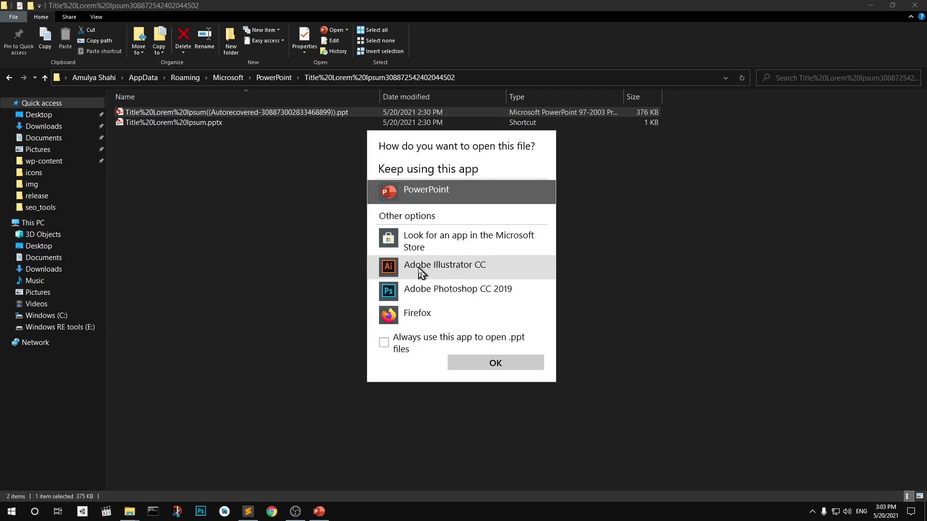
{"action": "scroll", "coordinate": [483, 277], "scroll_direction": "down", "scroll_amount": 5}
{"action": "scroll", "coordinate": [486, 274], "scroll_direction": "up", "scroll_amount": 5}
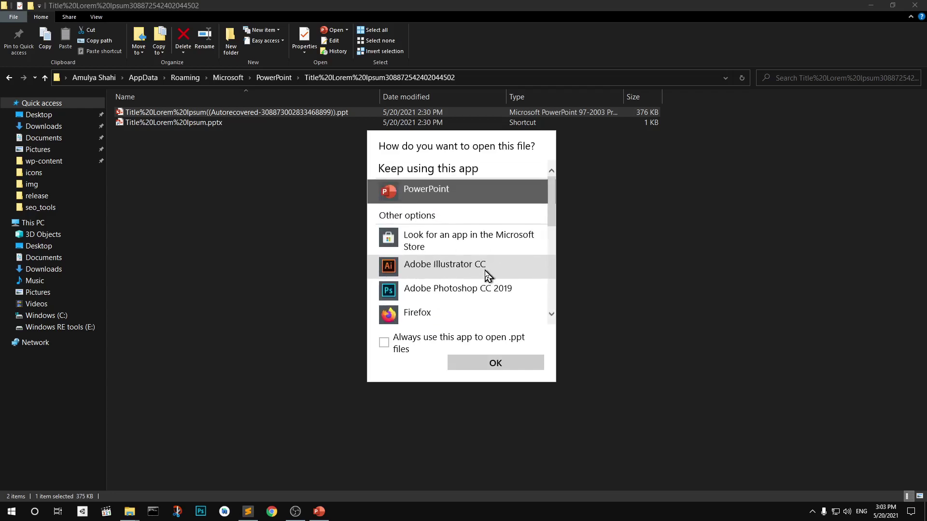
{"action": "scroll", "coordinate": [486, 274], "scroll_direction": "down", "scroll_amount": 5}
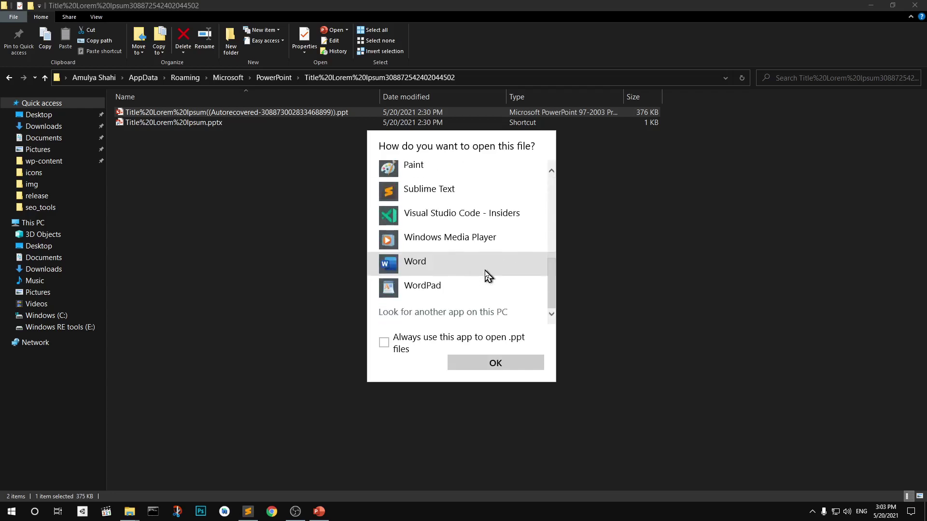
{"action": "scroll", "coordinate": [488, 276], "scroll_direction": "up", "scroll_amount": 5}
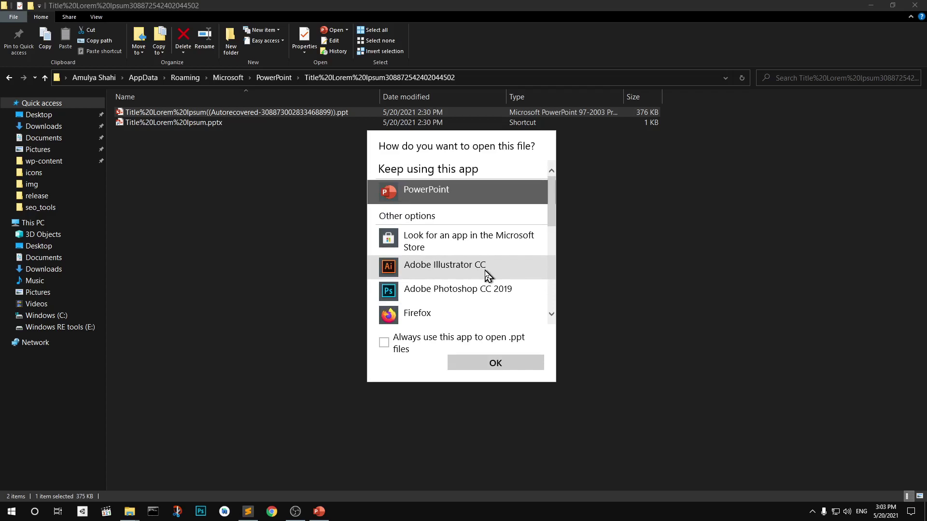
{"action": "scroll", "coordinate": [486, 274], "scroll_direction": "down", "scroll_amount": 5}
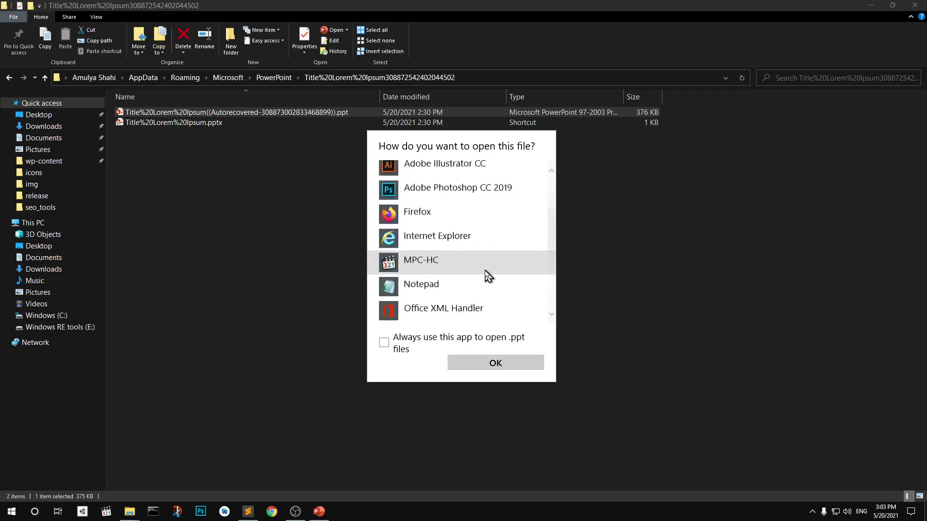
{"action": "scroll", "coordinate": [486, 274], "scroll_direction": "up", "scroll_amount": 5}
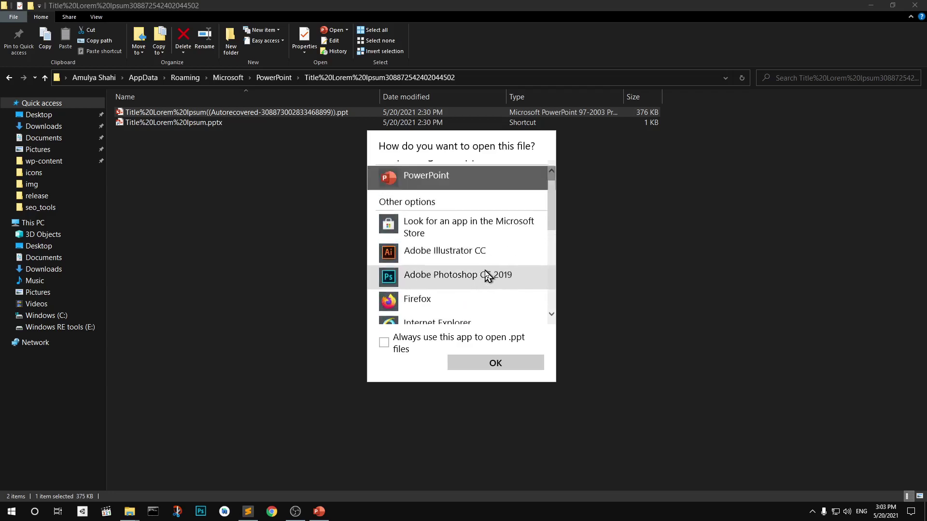
{"action": "left_click", "coordinate": [493, 365]}
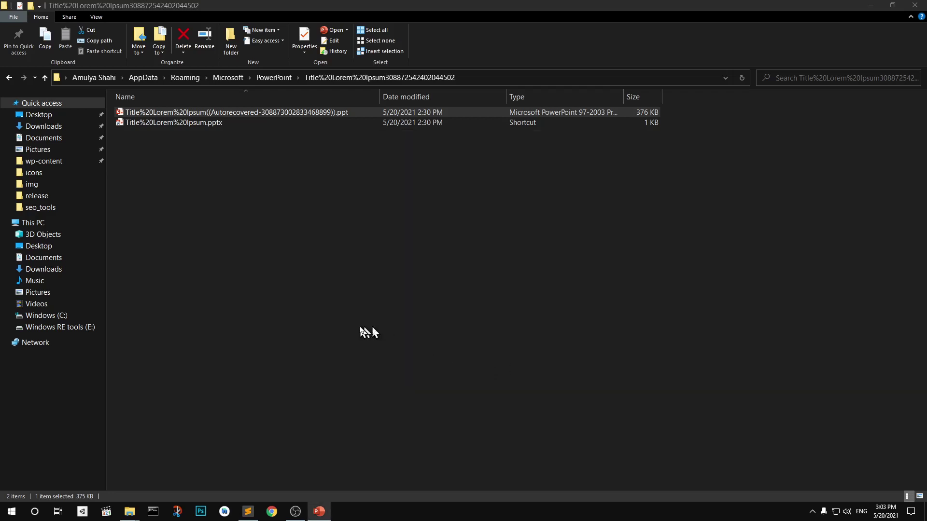
Step: Switch to PowerPoint to view the autorecovered presentation, and close it together with its recovery folder window
{"action": "left_click", "coordinate": [320, 513]}
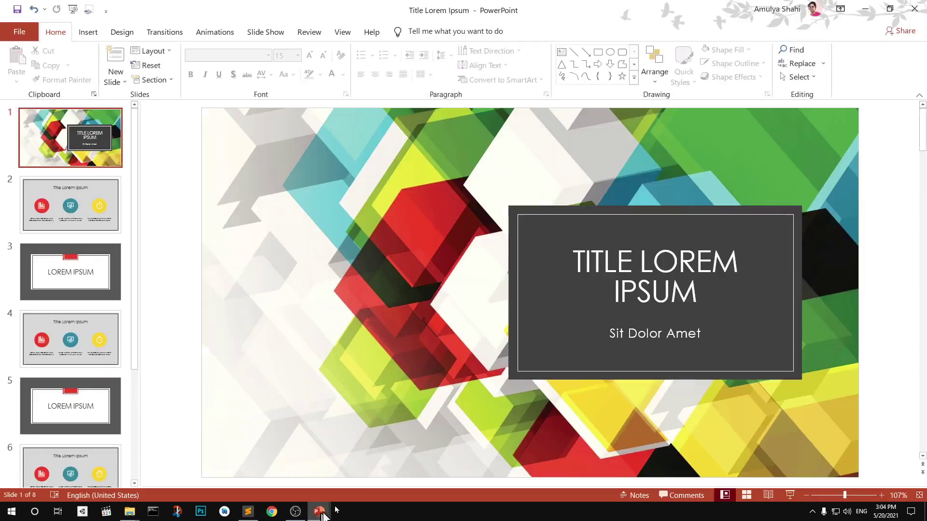
{"action": "left_click", "coordinate": [866, 7]}
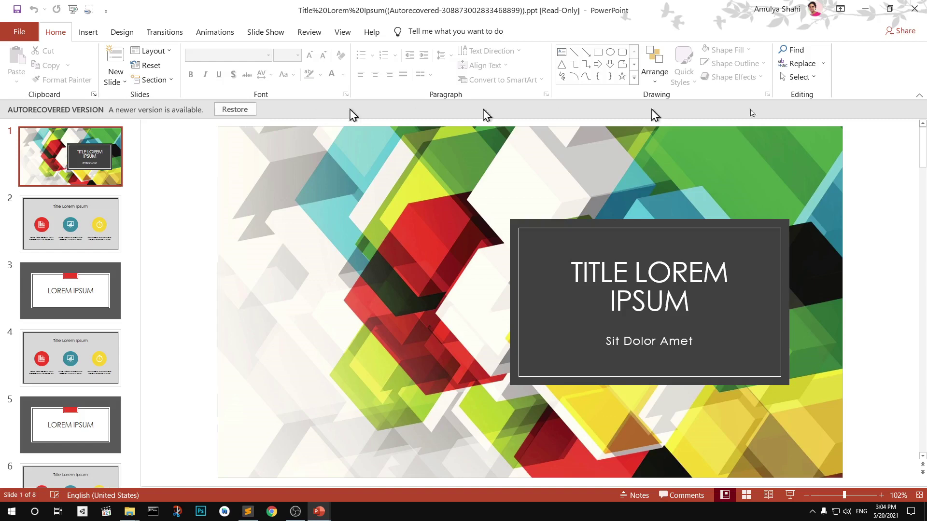
{"action": "left_click", "coordinate": [915, 9]}
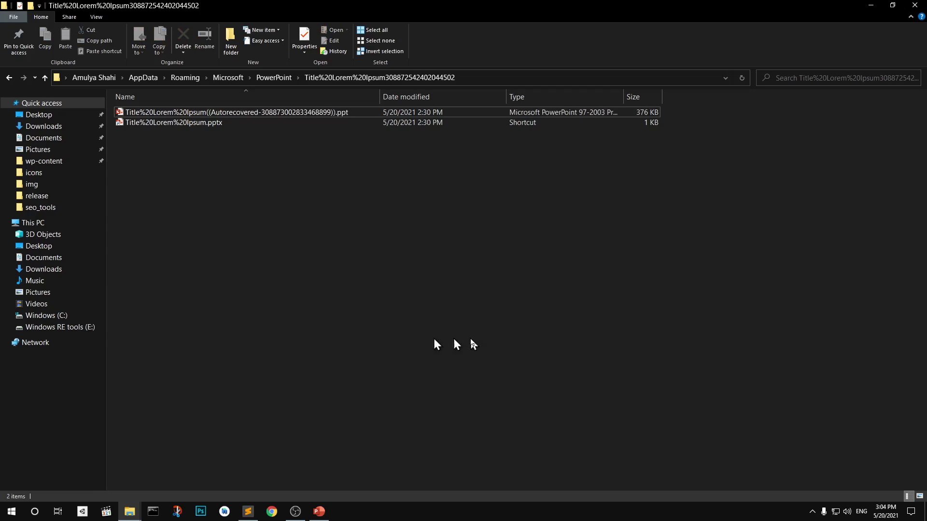
{"action": "left_click", "coordinate": [916, 7]}
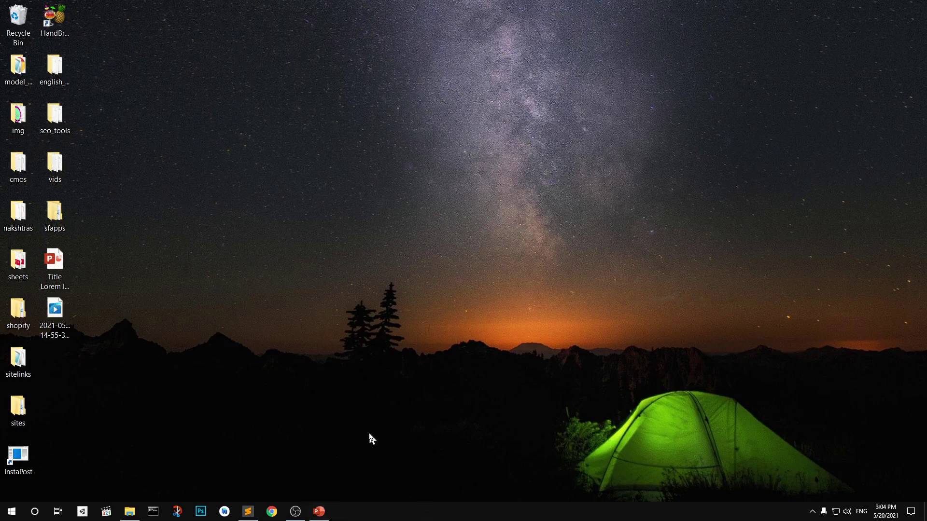
Step: Bring up the Title Lorem Ipsum presentation in PowerPoint and show the Save settings in a widened PowerPoint Options dialog
{"action": "left_click", "coordinate": [320, 511]}
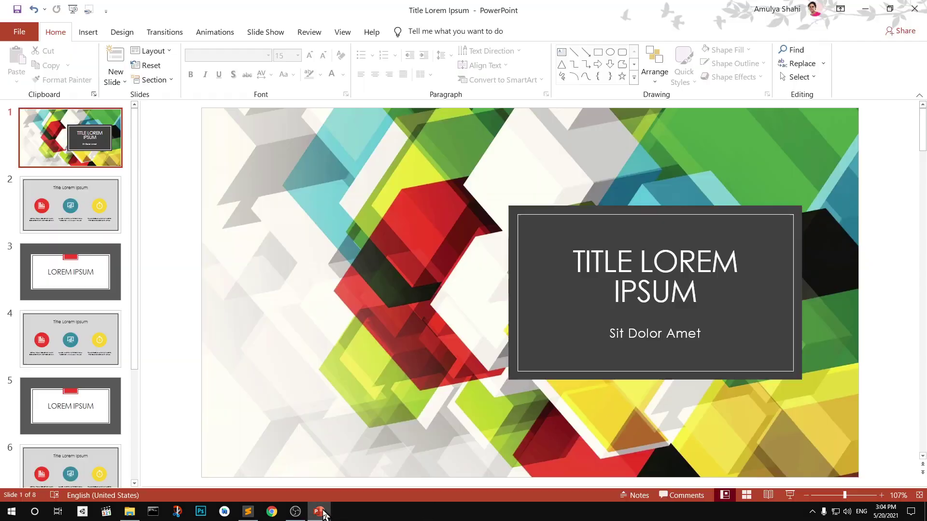
{"action": "left_click", "coordinate": [19, 33]}
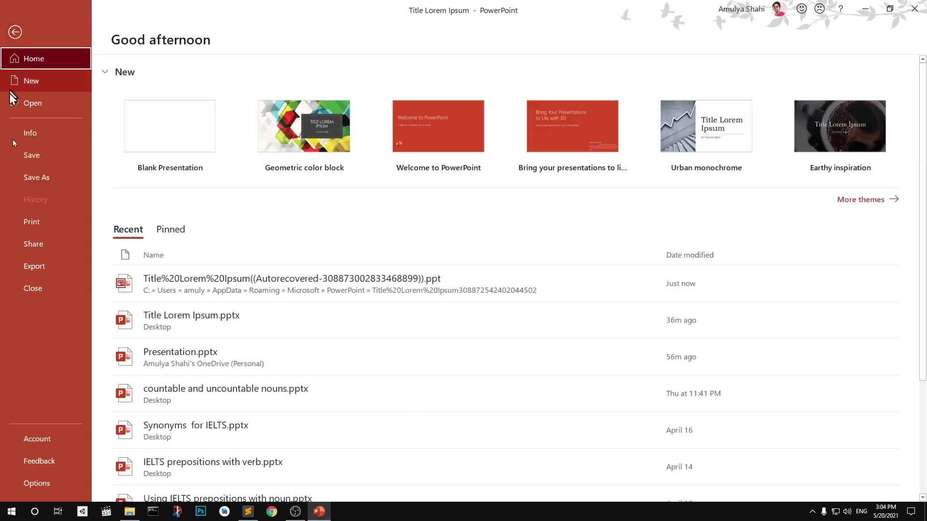
{"action": "left_click", "coordinate": [37, 483]}
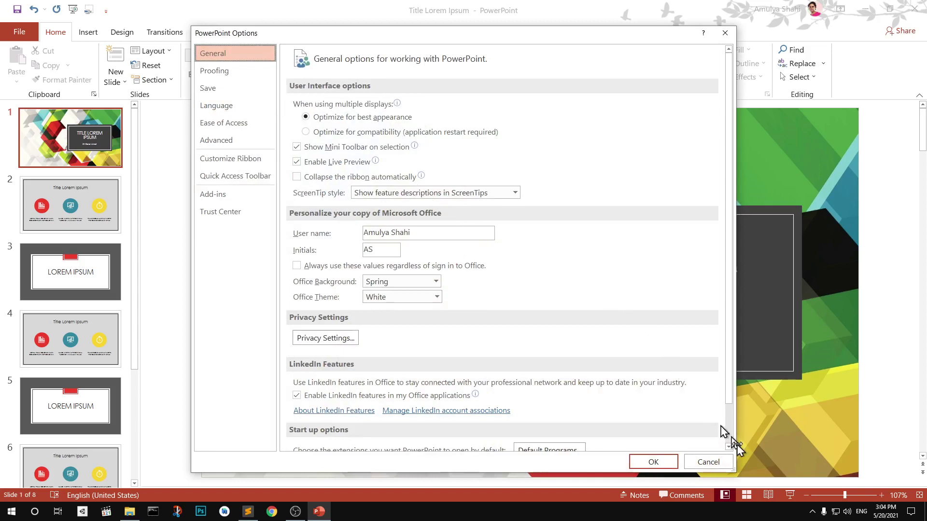
{"action": "left_click_drag", "start_coordinate": [738, 472], "coordinate": [833, 472]}
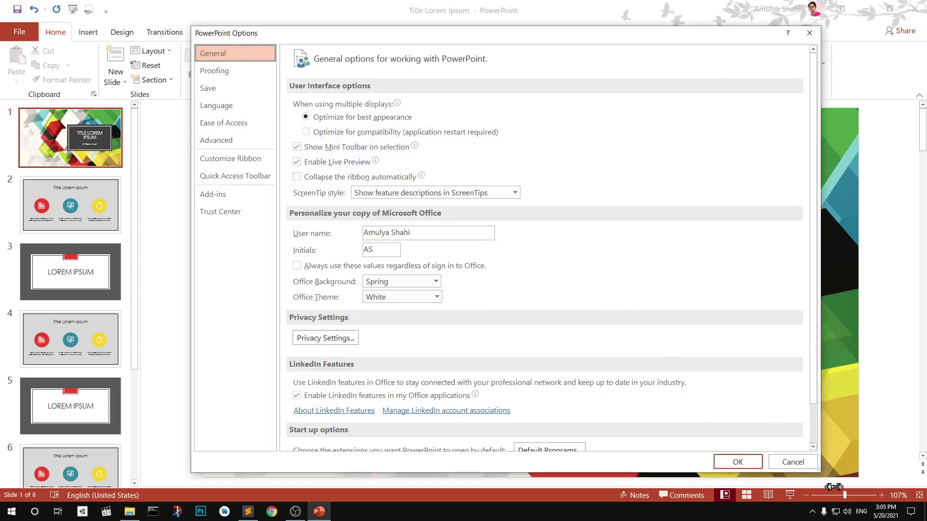
{"action": "scroll", "coordinate": [689, 325], "scroll_direction": "down", "scroll_amount": 2}
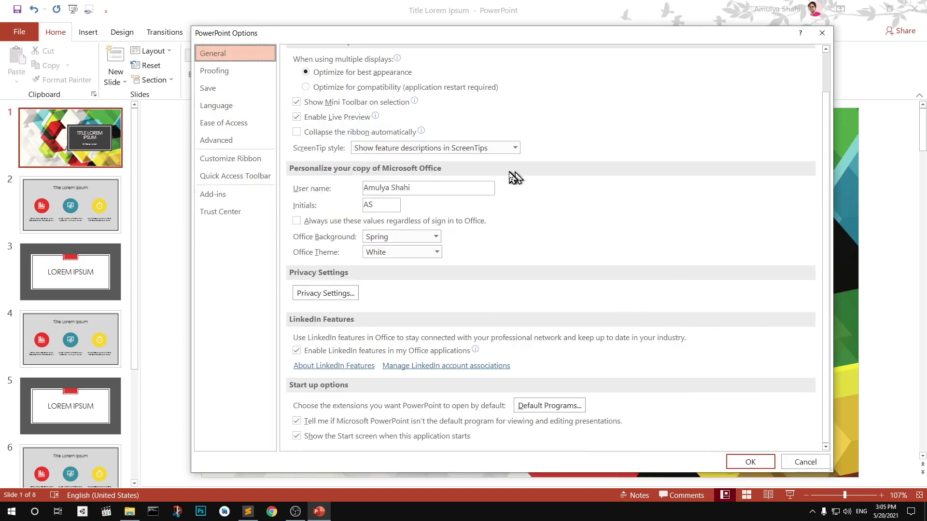
{"action": "scroll", "coordinate": [502, 285], "scroll_direction": "up", "scroll_amount": 2}
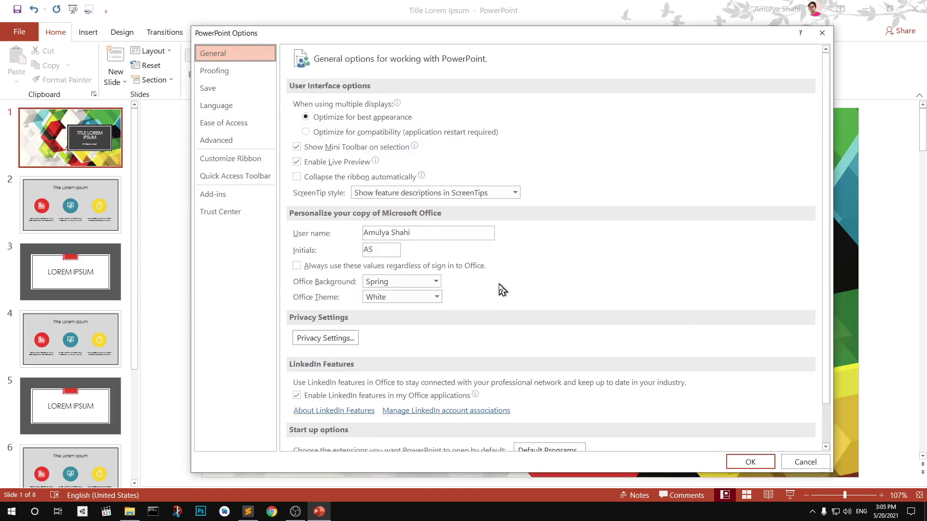
{"action": "left_click", "coordinate": [220, 89]}
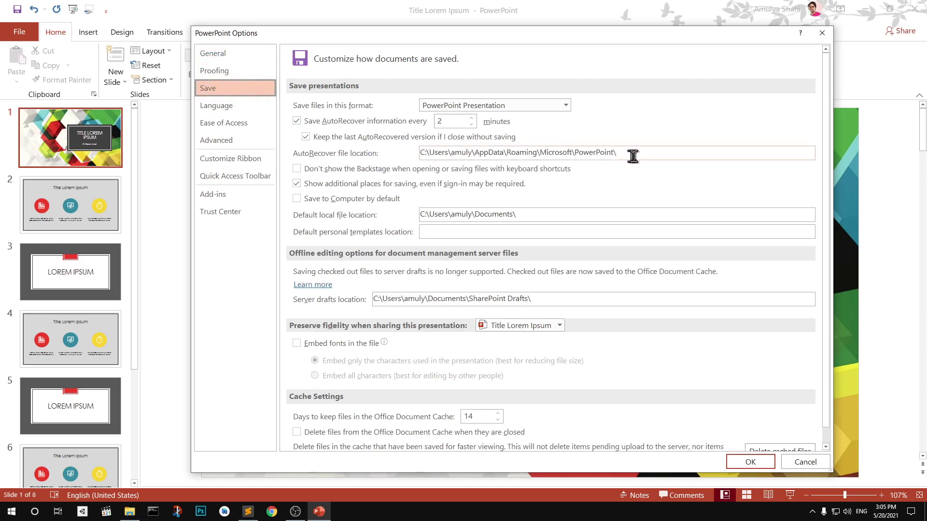
Step: Examine the AutoRecover file location and the AutoRecover save interval in the Save settings
{"action": "left_click_drag", "start_coordinate": [616, 152], "coordinate": [409, 152]}
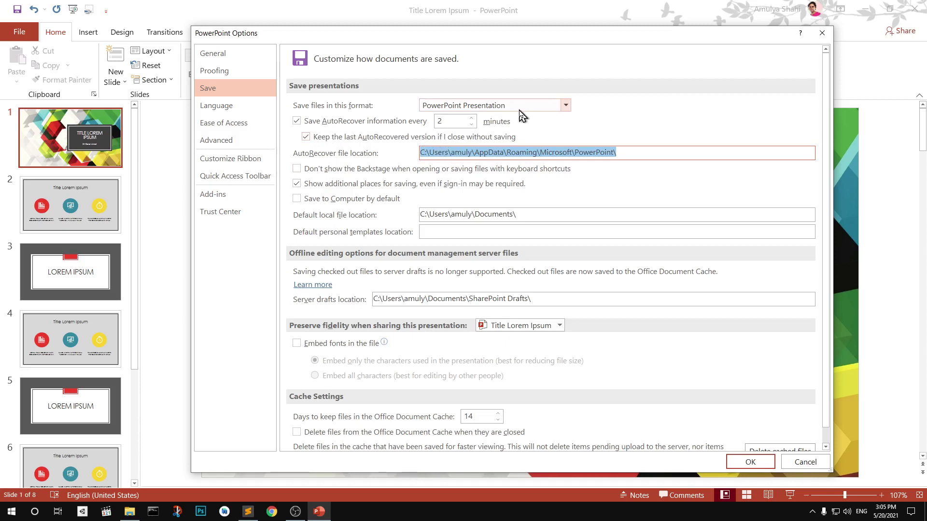
{"action": "left_click", "coordinate": [470, 127]}
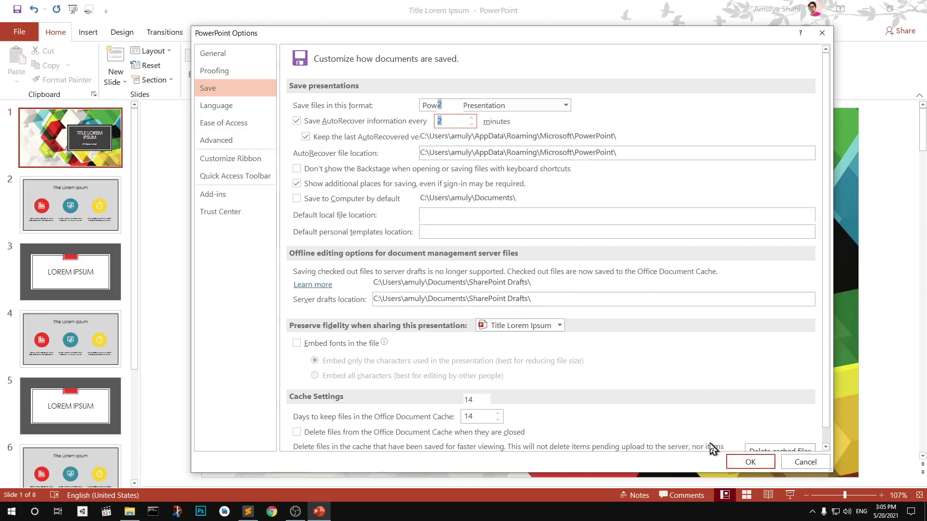
{"action": "scroll", "coordinate": [712, 448], "scroll_direction": "down", "scroll_amount": 1}
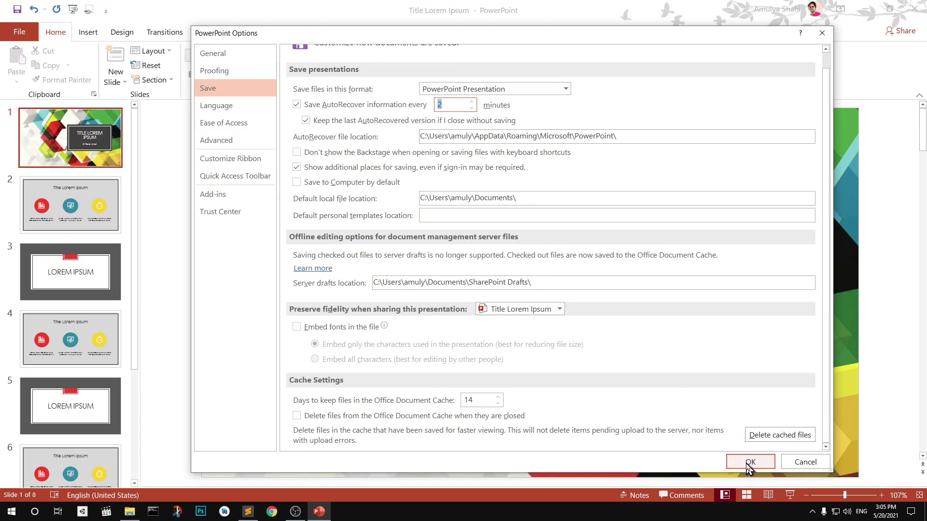
{"action": "scroll", "coordinate": [630, 369], "scroll_direction": "up", "scroll_amount": 1}
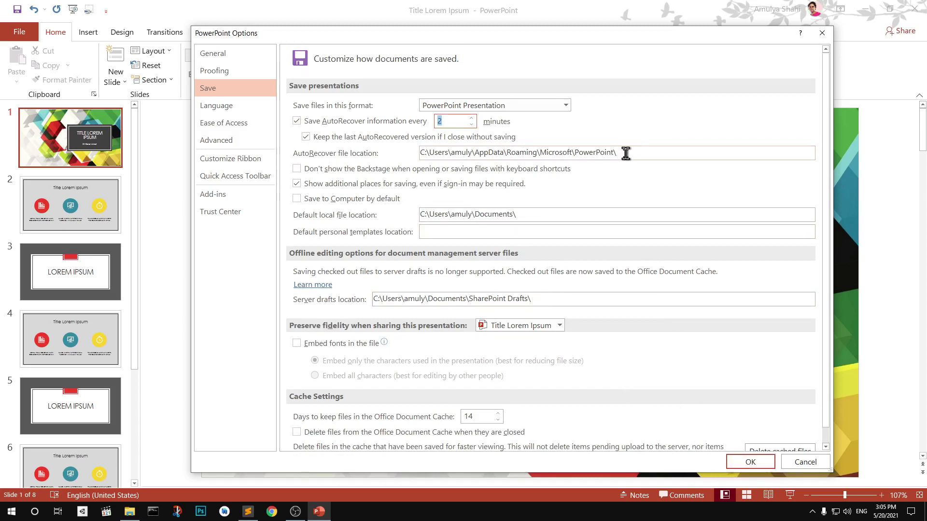
Step: Copy the AutoRecover file location path and close PowerPoint Options without saving changes
{"action": "left_click_drag", "start_coordinate": [624, 153], "coordinate": [404, 158]}
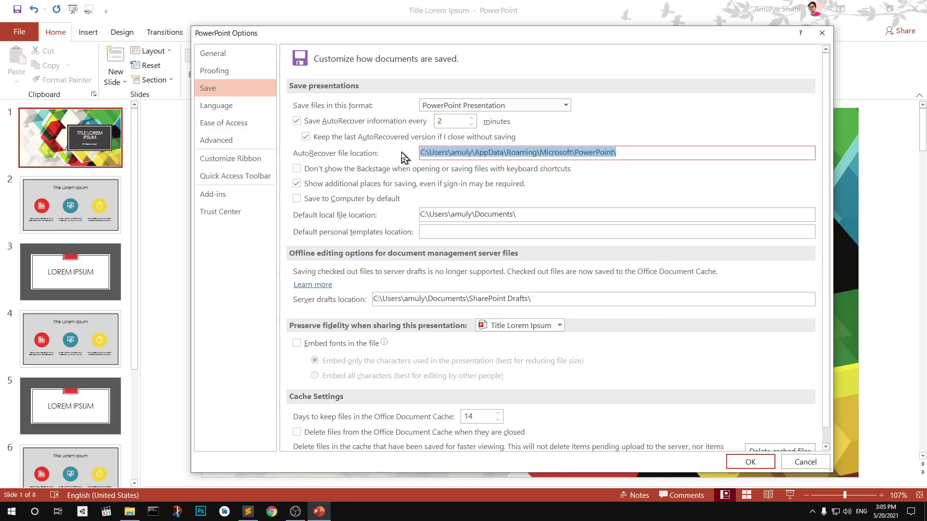
{"action": "right_click", "coordinate": [463, 153]}
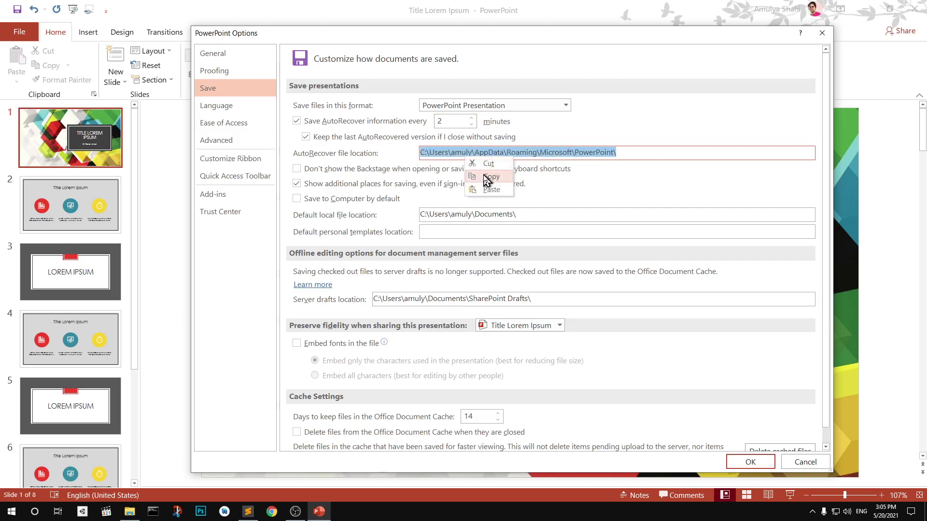
{"action": "left_click", "coordinate": [486, 178]}
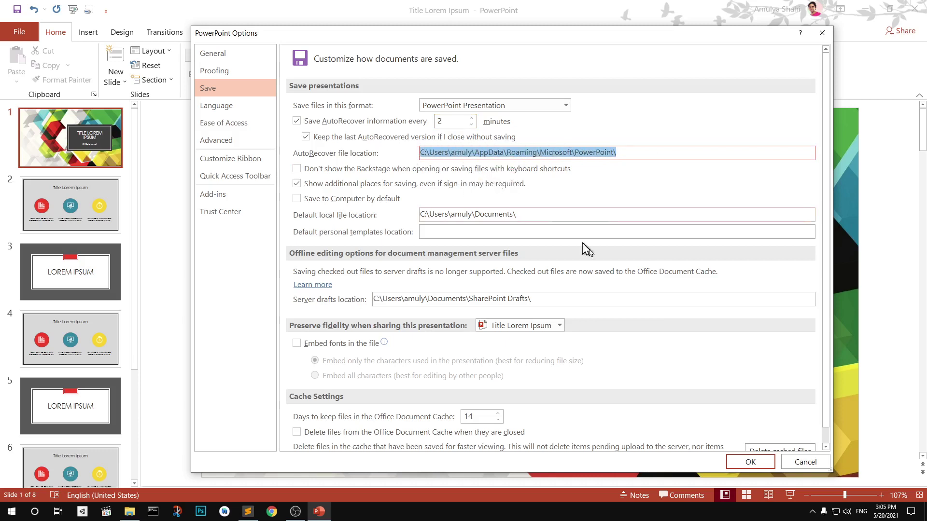
{"action": "left_click", "coordinate": [797, 463]}
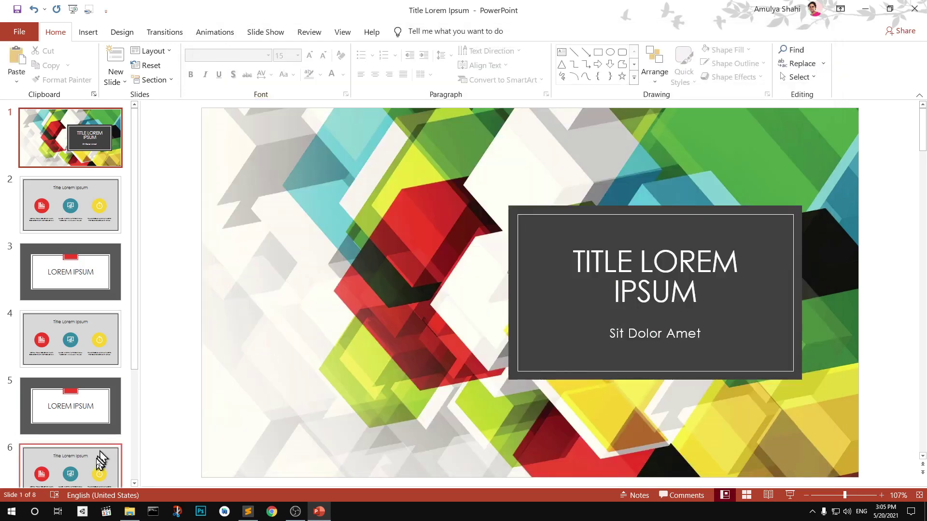
Step: Switch to File Explorer and go to the copied AutoRecover path, ending in AppData\Roaming\Microsoft\PowerPoint
{"action": "left_click", "coordinate": [131, 513]}
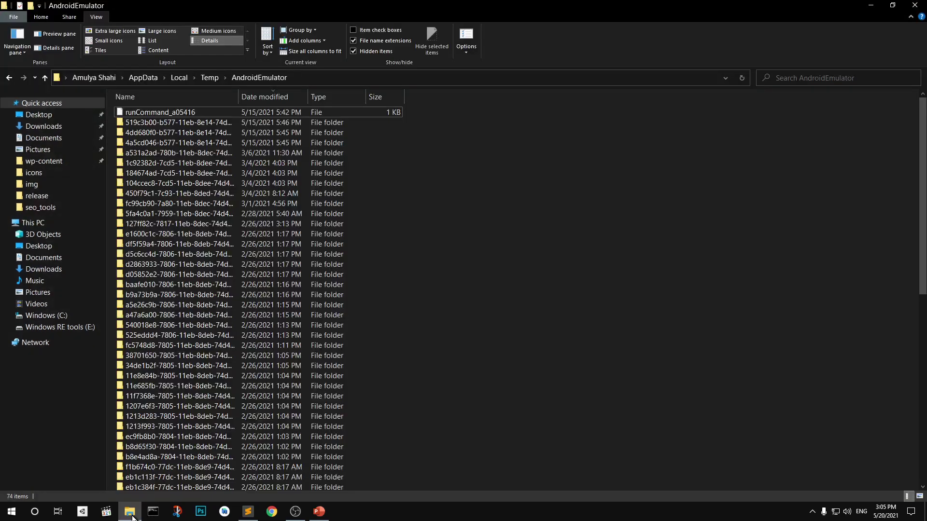
{"action": "left_click", "coordinate": [441, 77]}
{"action": "key", "text": "ctrl+v"}
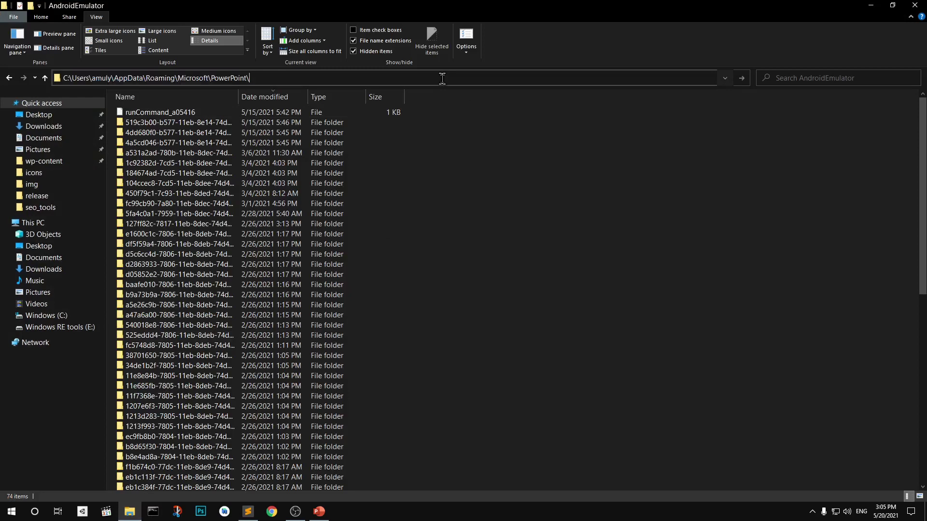
{"action": "key", "text": "Return"}
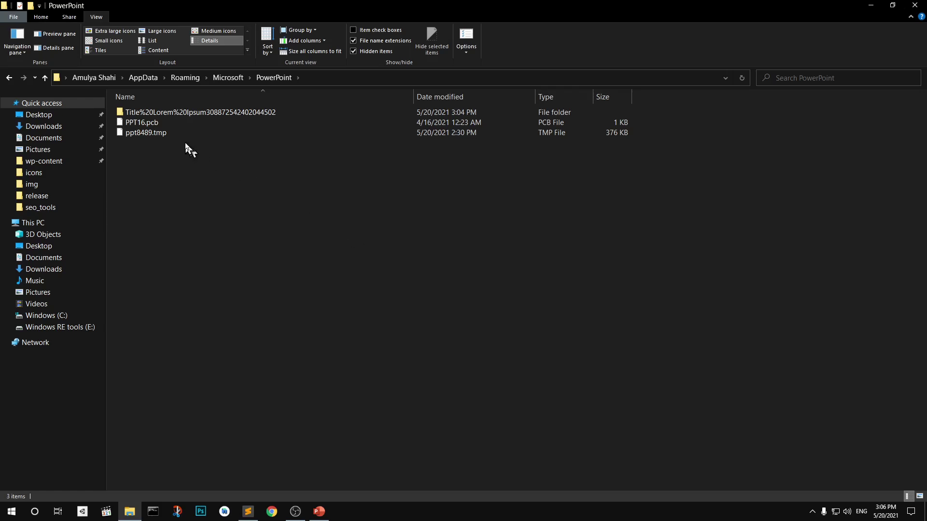
Step: Open the autorecovered .ppt file from the Title%20Lorem%20Ipsum folder with PowerPoint and restore it over the last saved version
{"action": "double_click", "coordinate": [192, 115]}
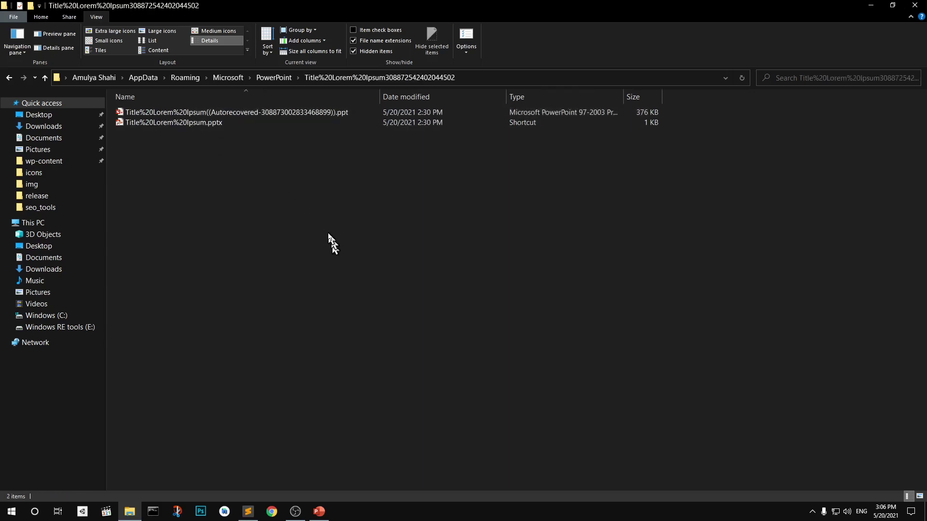
{"action": "left_click", "coordinate": [278, 113]}
{"action": "right_click", "coordinate": [278, 113]}
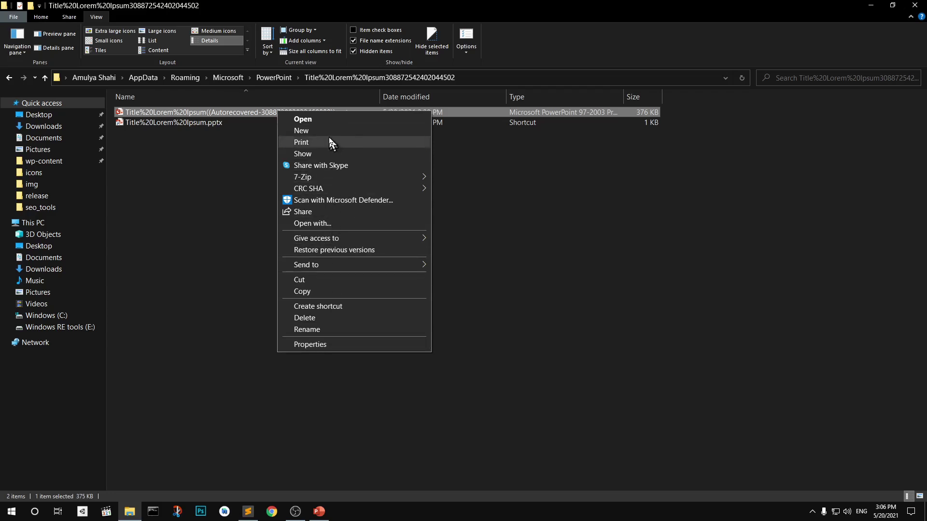
{"action": "left_click", "coordinate": [337, 225]}
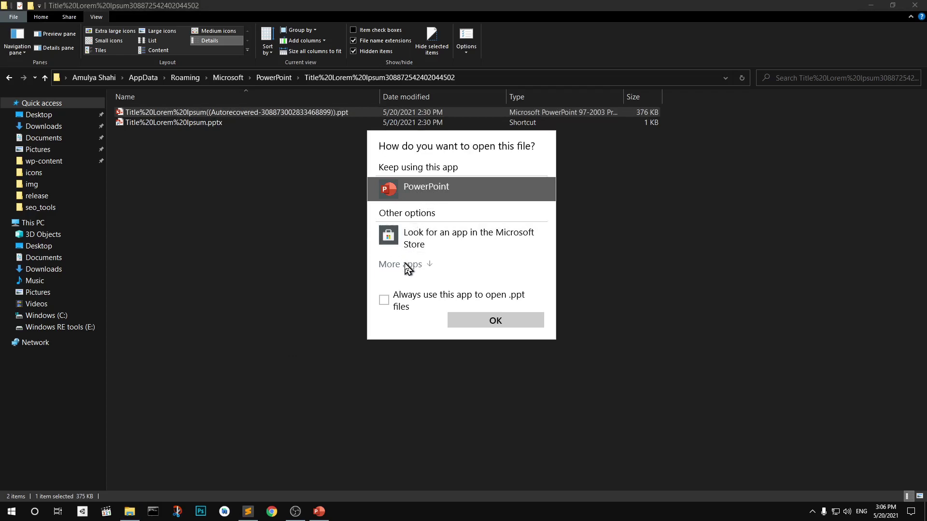
{"action": "left_click", "coordinate": [472, 321]}
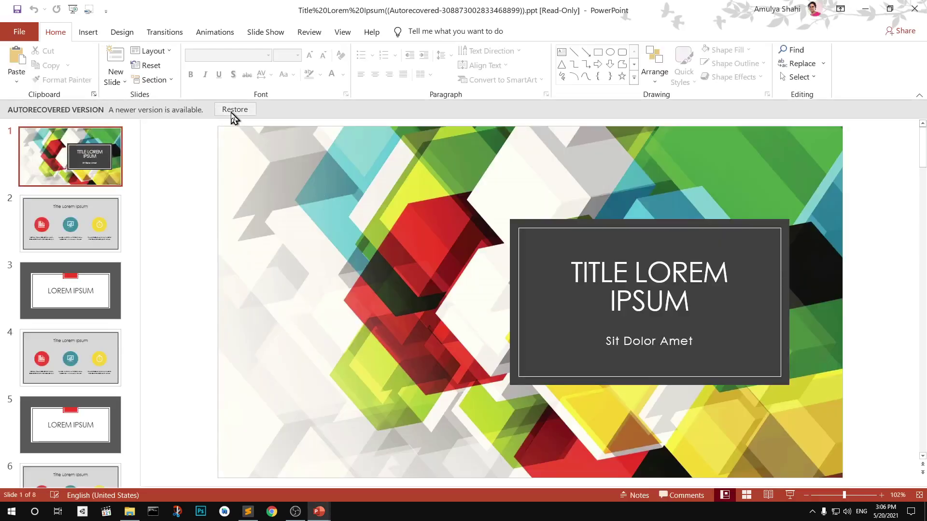
{"action": "left_click", "coordinate": [233, 111]}
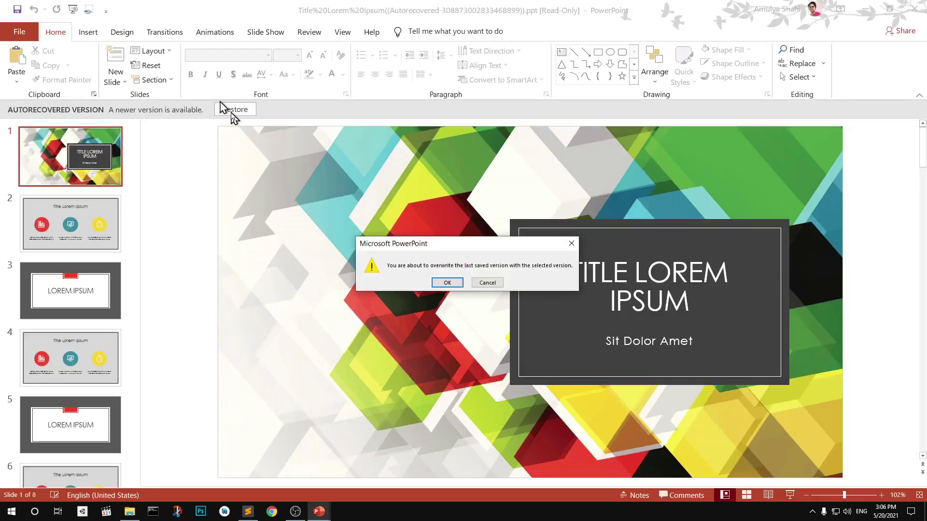
{"action": "left_click", "coordinate": [447, 283]}
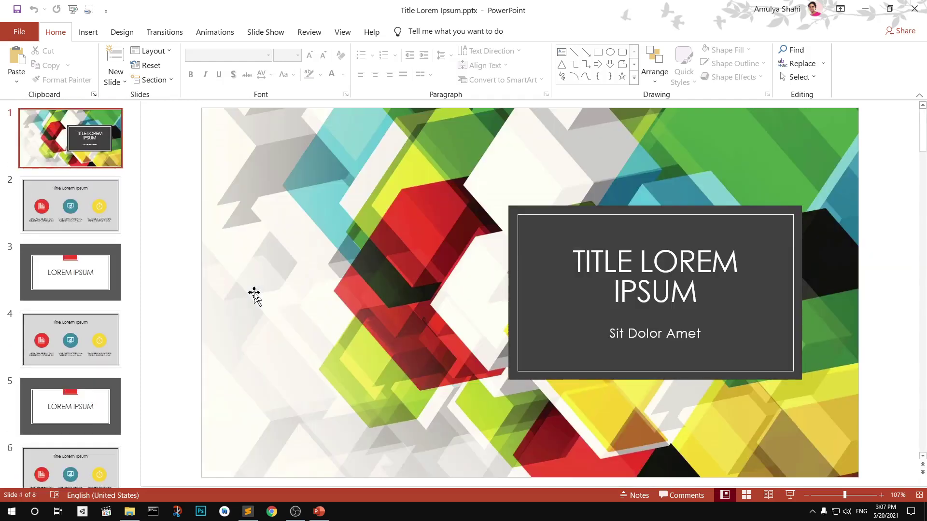
Step: Save the restored presentation as Title Lorem Ipsum.pptx in the Documents folder and look through its slides
{"action": "left_click", "coordinate": [24, 32]}
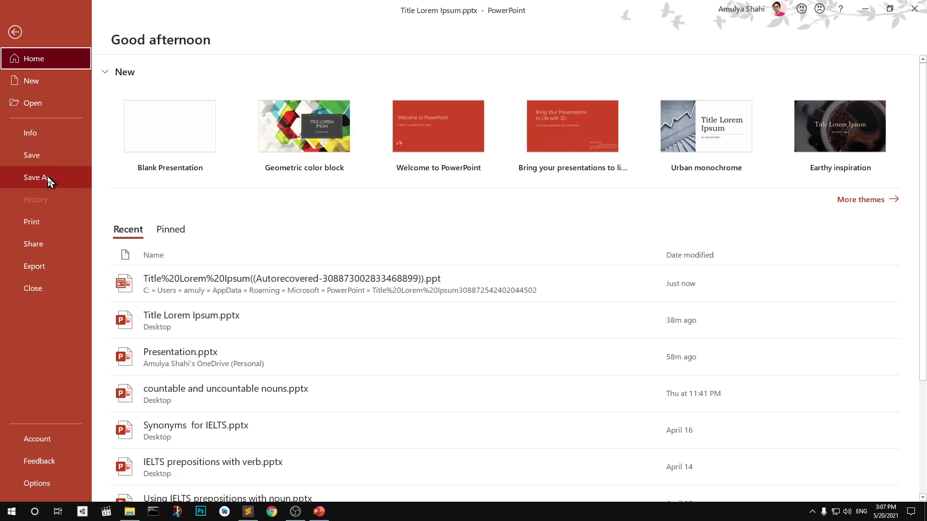
{"action": "left_click", "coordinate": [48, 176]}
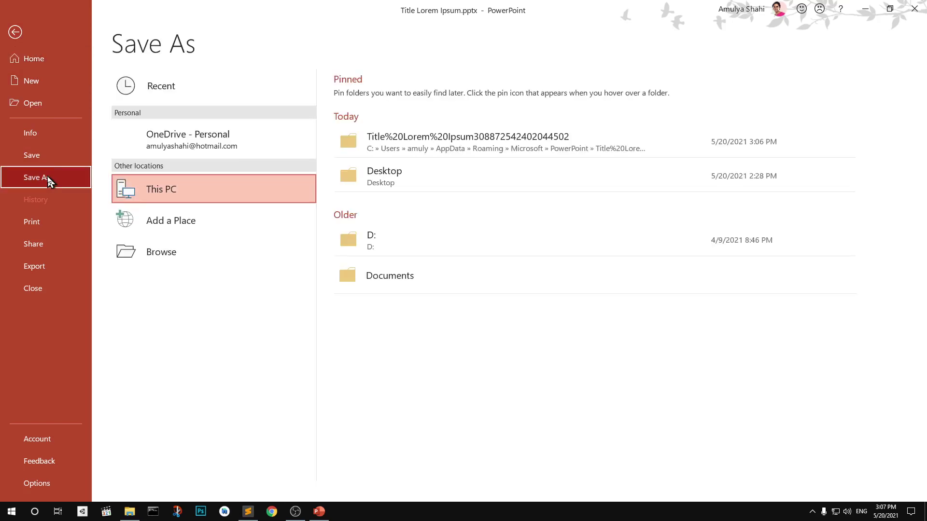
{"action": "left_click", "coordinate": [173, 193]}
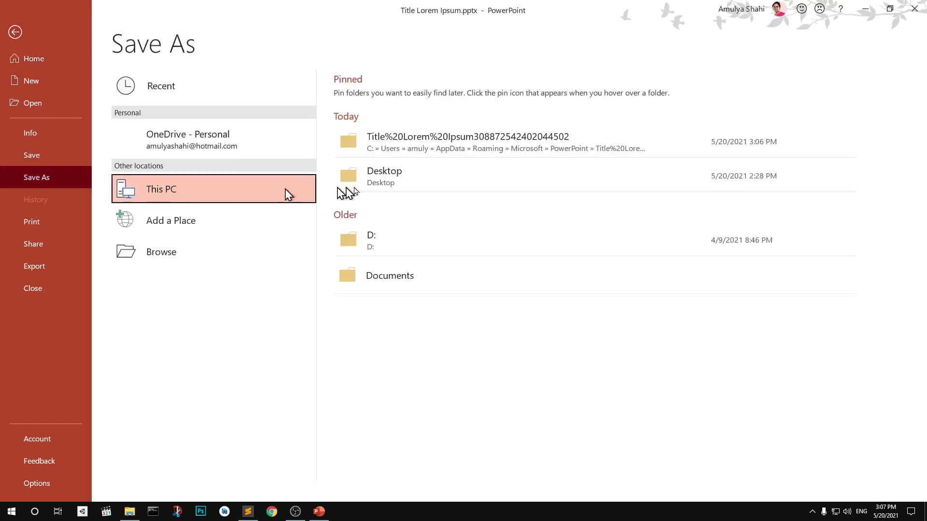
{"action": "left_click", "coordinate": [398, 186]}
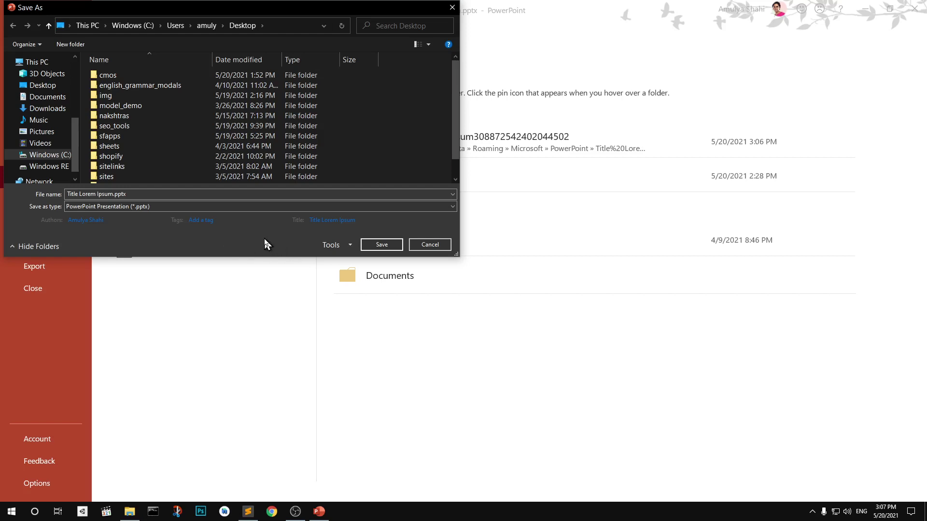
{"action": "scroll", "coordinate": [298, 77], "scroll_direction": "down", "scroll_amount": 1}
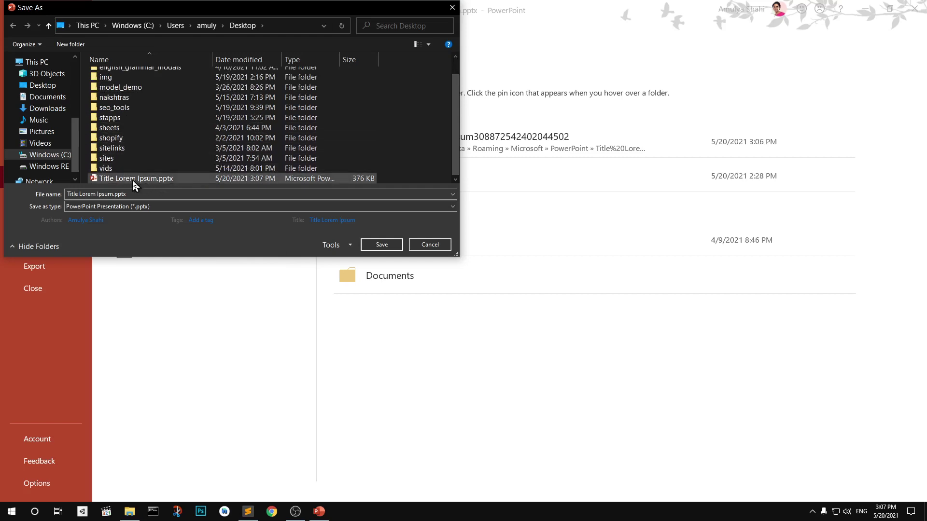
{"action": "left_click", "coordinate": [50, 98]}
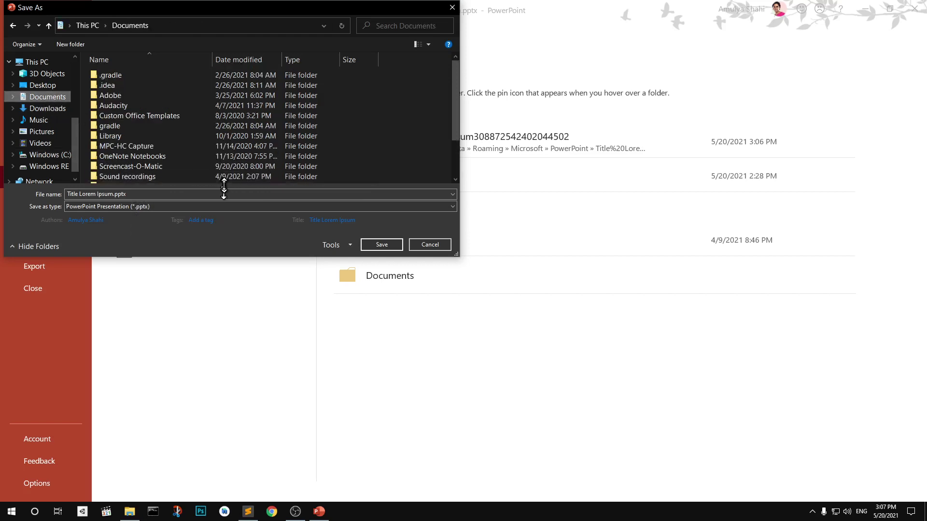
{"action": "left_click", "coordinate": [373, 247]}
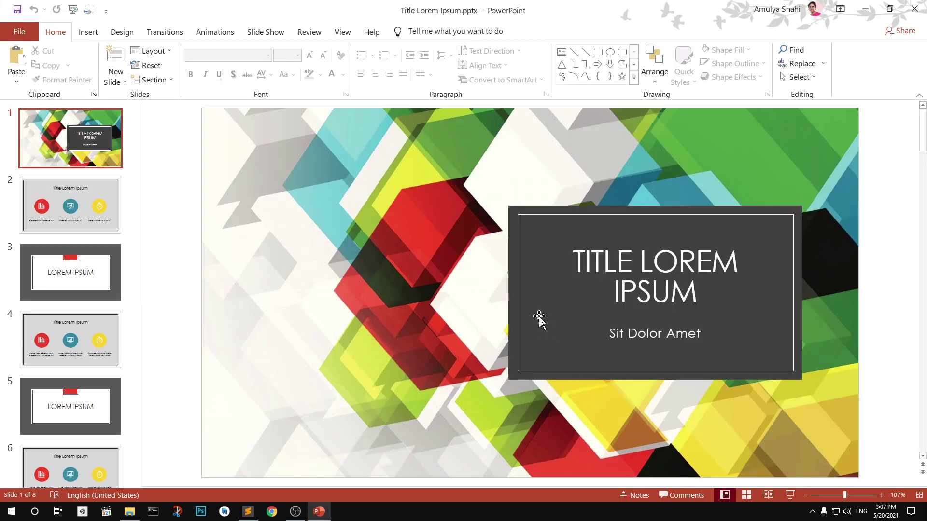
{"action": "scroll", "coordinate": [536, 319], "scroll_direction": "down", "scroll_amount": 7}
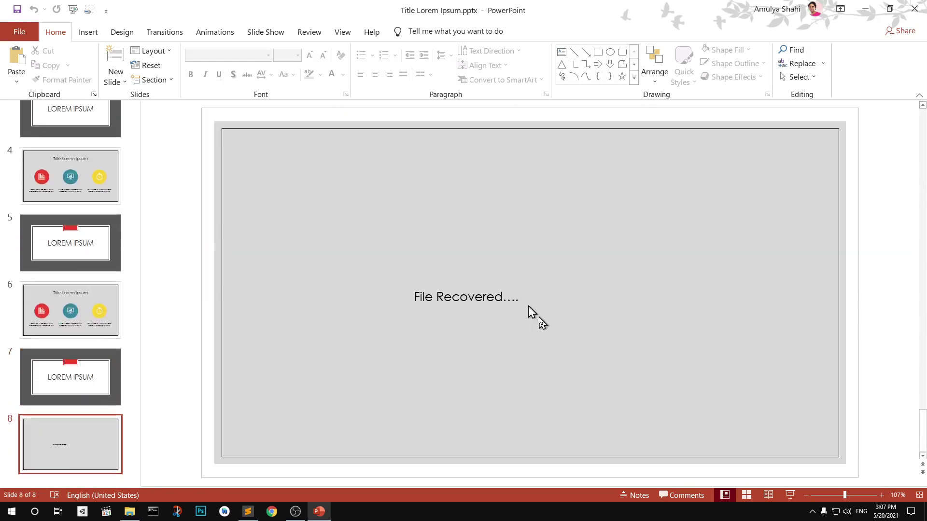
{"action": "scroll", "coordinate": [539, 319], "scroll_direction": "up", "scroll_amount": 7}
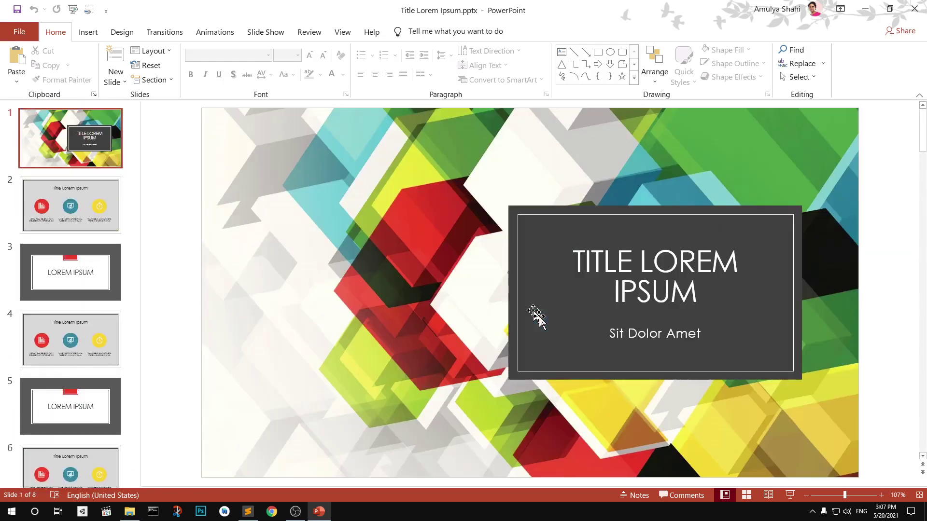